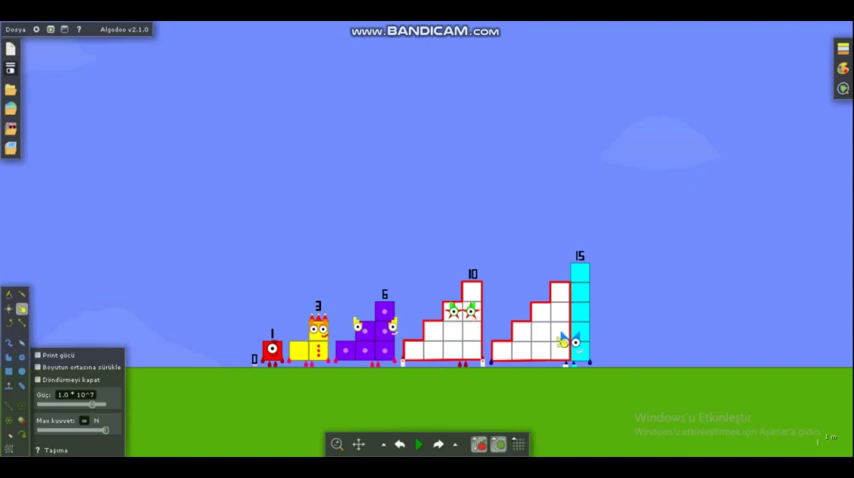
scroll(420, 320, up, 5)
scroll(420, 320, up, 3)
Step: Start the simulation, swing the black rectangle, toss One upward and tilt Three
key(space)
mouse_move(372, 350)
mouse_down()
mouse_move(280, 370)
mouse_move(238, 362)
mouse_up()
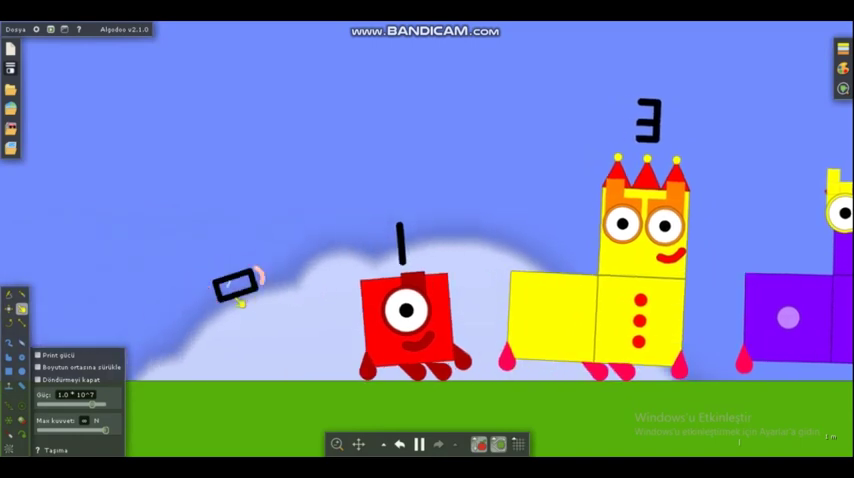
drag(400, 320, 410, 205)
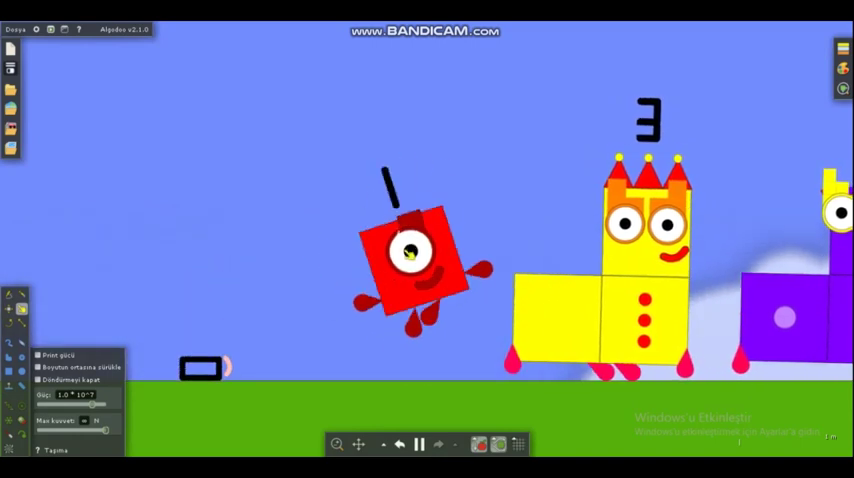
scroll(410, 220, down, 5)
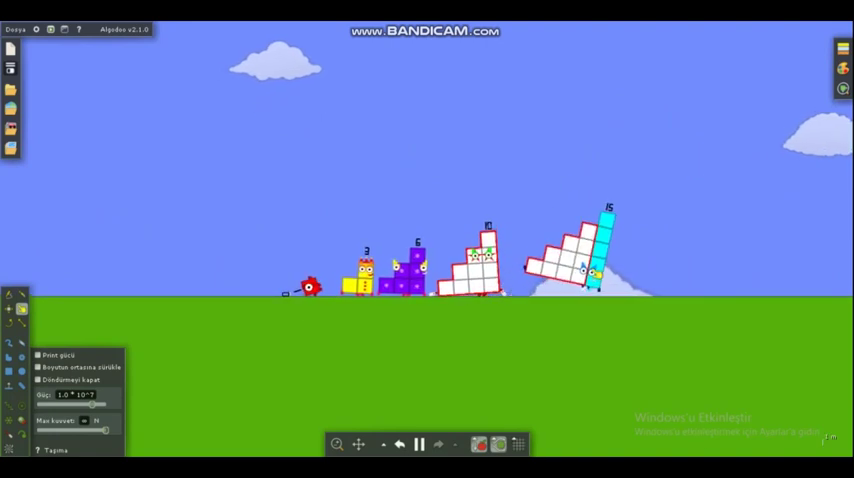
scroll(595, 270, up, 5)
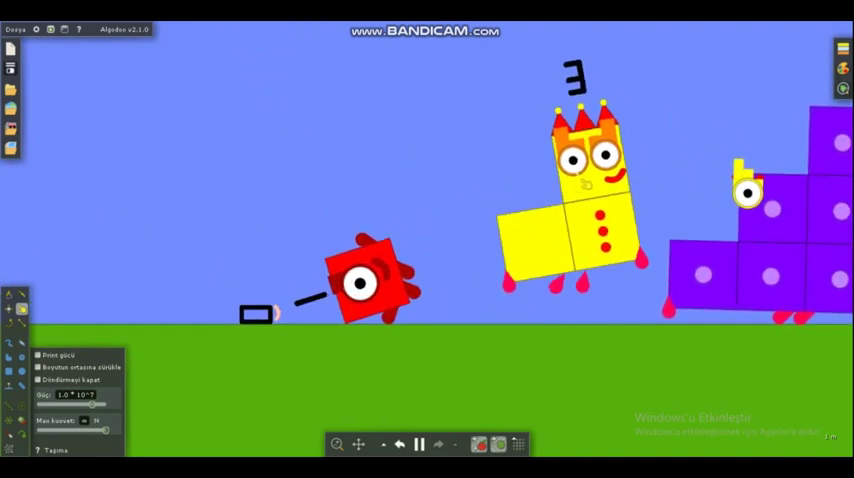
mouse_move(582, 178)
mouse_down()
mouse_move(521, 182)
mouse_move(493, 148)
mouse_up()
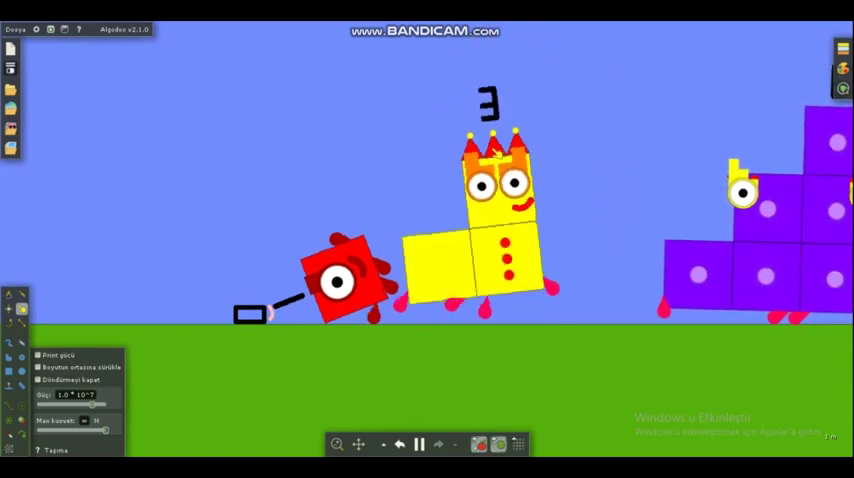
Step: Pull the white piece from One, carry the 0 piece left, and pause the simulation
drag(238, 313, 141, 258)
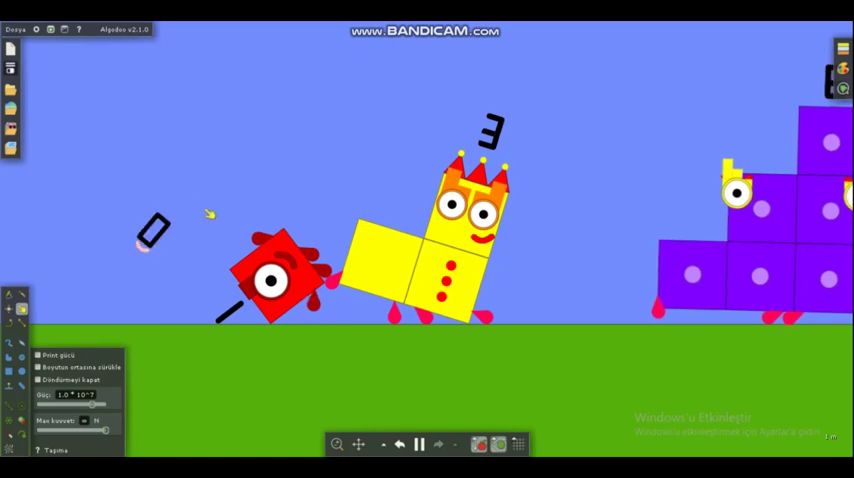
drag(55, 285, 310, 147)
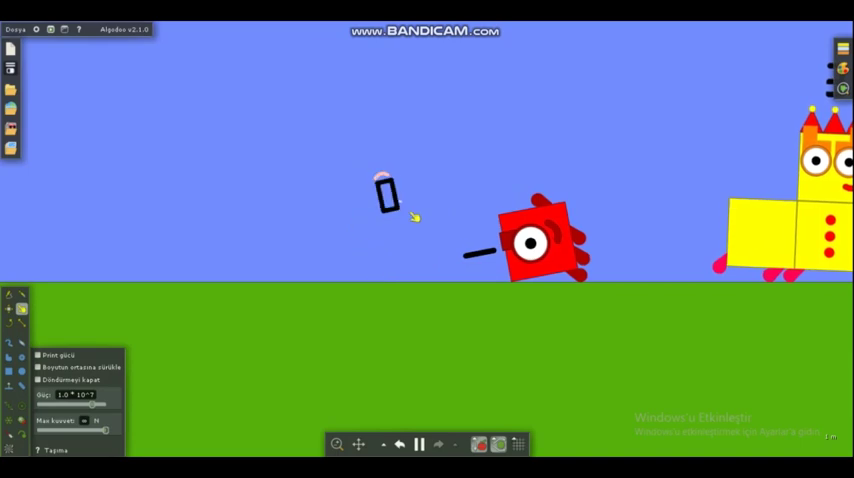
scroll(405, 257, down, 4)
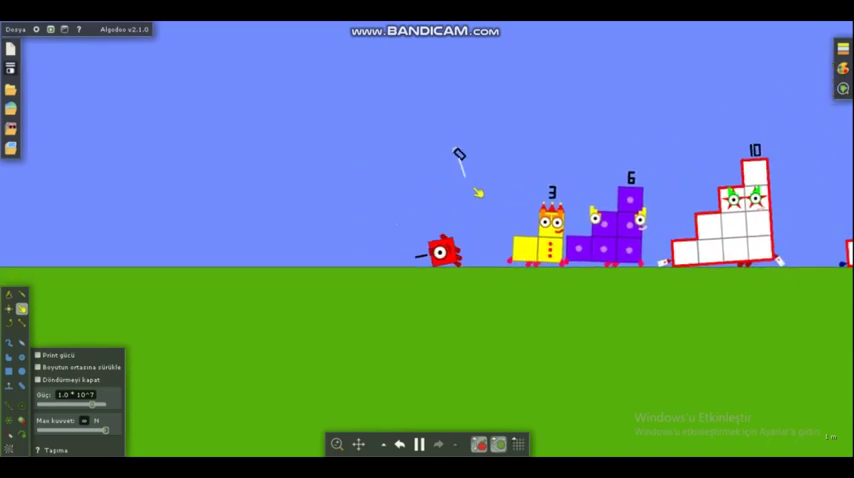
scroll(458, 155, up, 4)
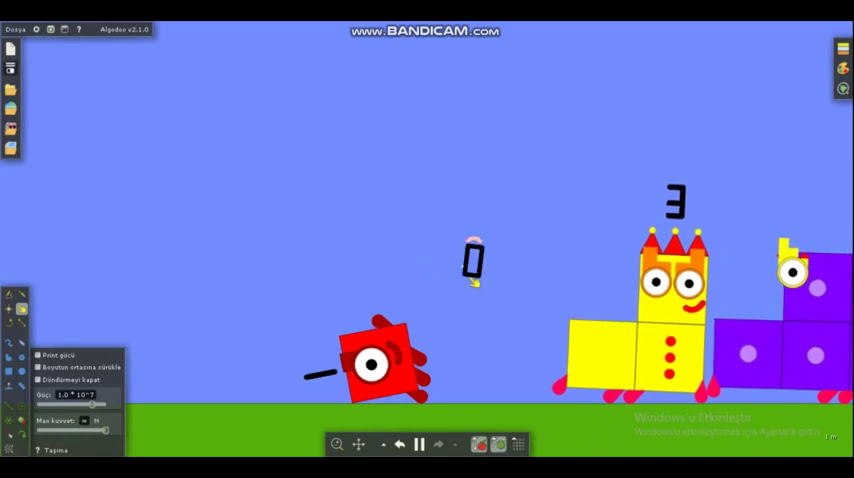
scroll(473, 283, down, 4)
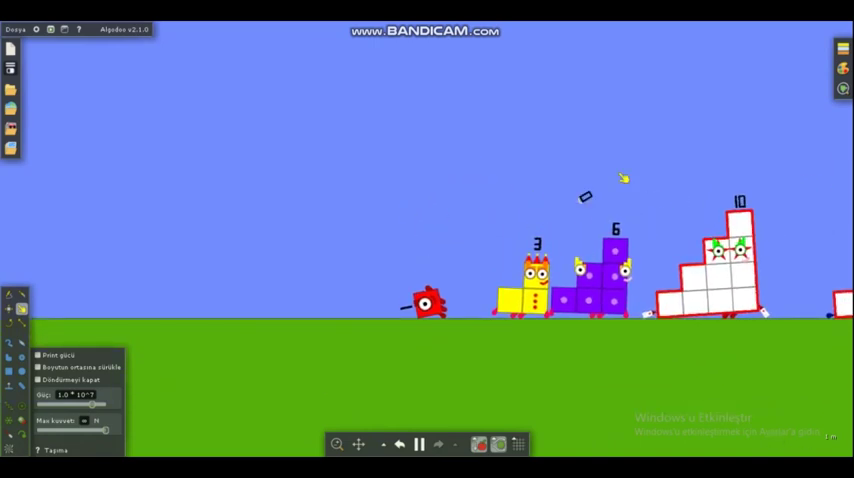
scroll(593, 185, up, 4)
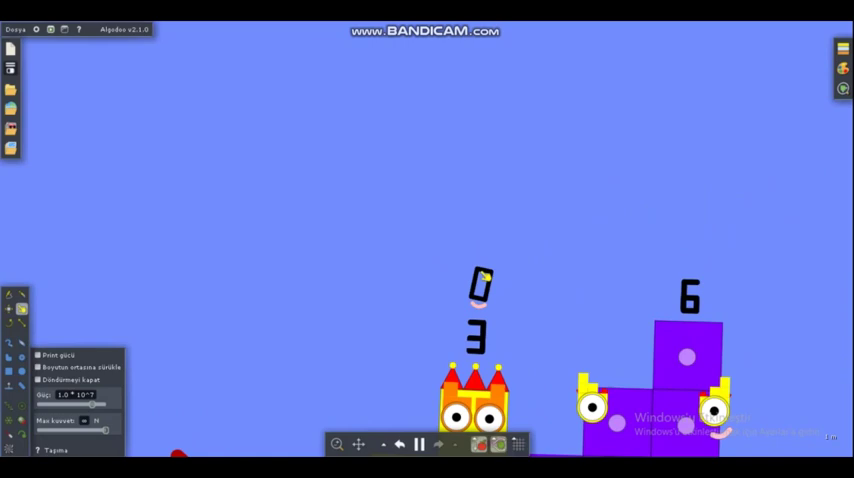
scroll(530, 232, down, 4)
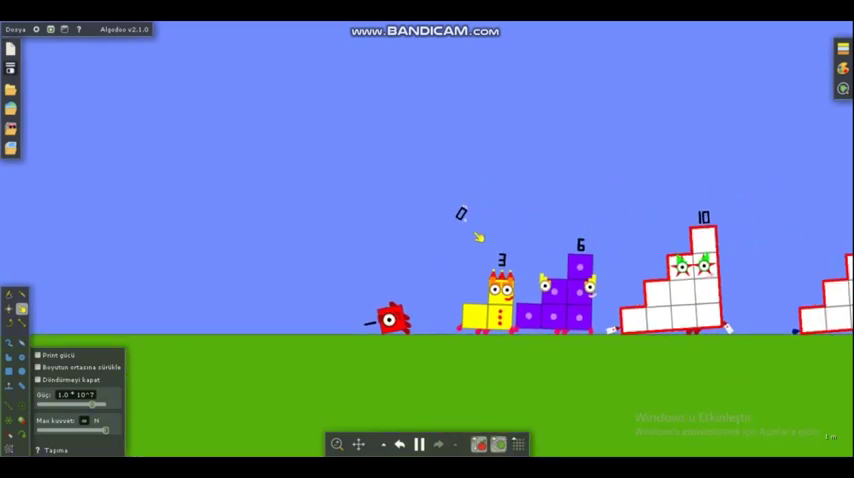
scroll(470, 245, up, 4)
scroll(465, 252, down, 3)
drag(465, 252, 258, 340)
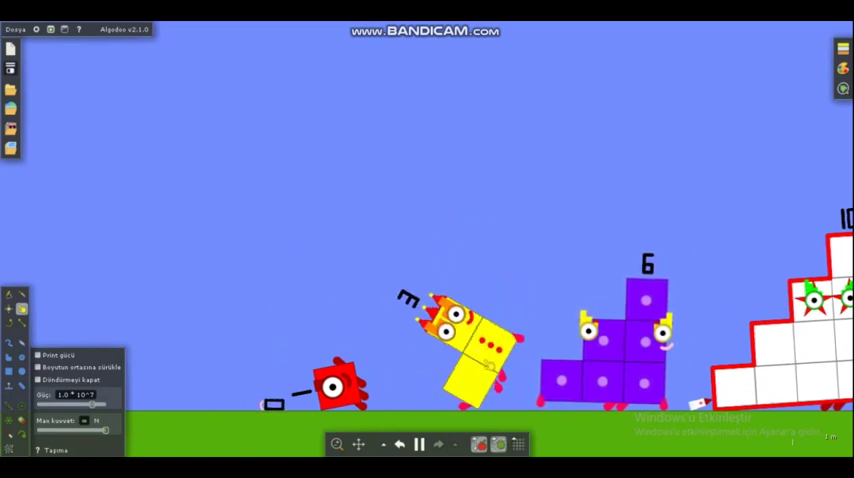
scroll(430, 300, down, 4)
scroll(430, 300, up, 3)
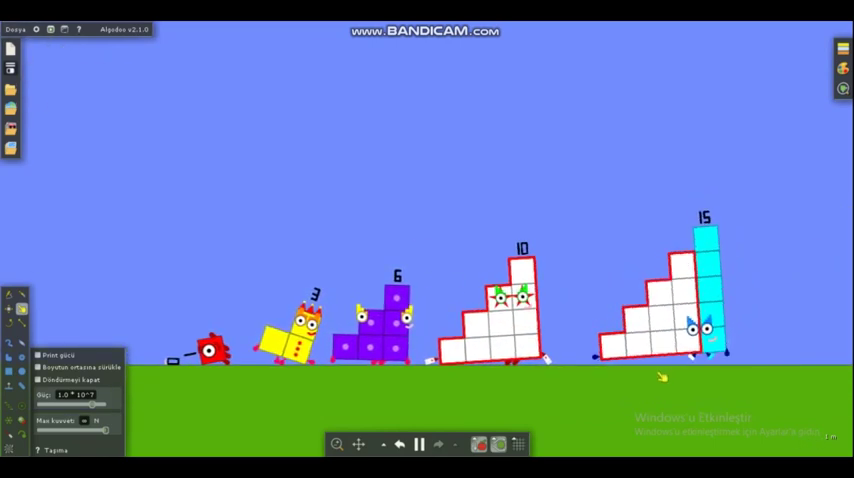
scroll(560, 310, up, 1)
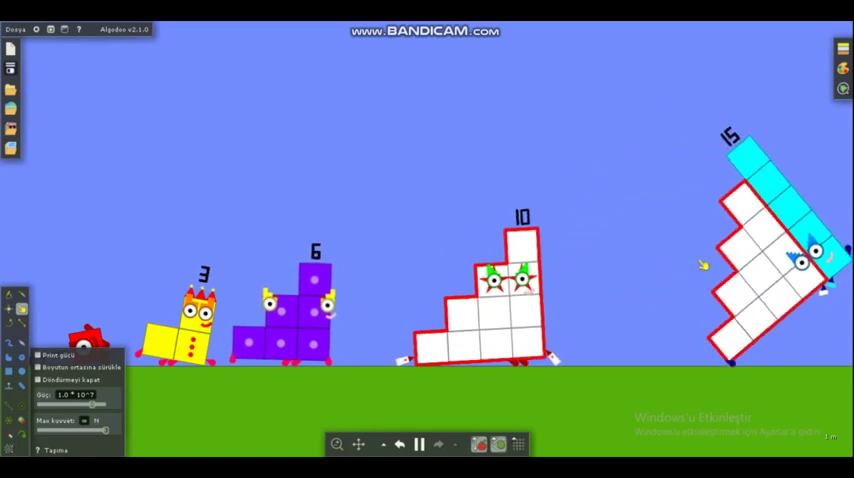
scroll(550, 262, up, 3)
scroll(486, 207, down, 5)
scroll(486, 207, down, 2)
scroll(486, 207, up, 2)
scroll(486, 207, up, 4)
scroll(486, 207, down, 4)
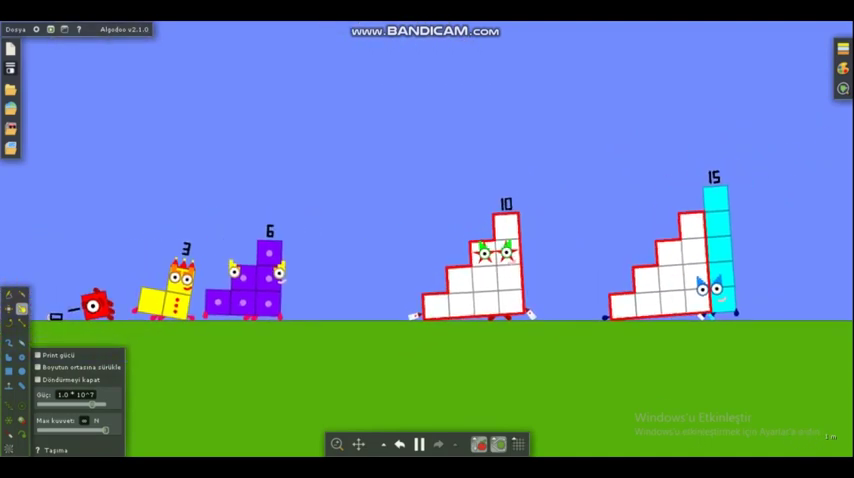
click(418, 443)
Step: Resume the simulation and tip Fifteen, then lift it up to the right
key(space)
drag(628, 282, 636, 266)
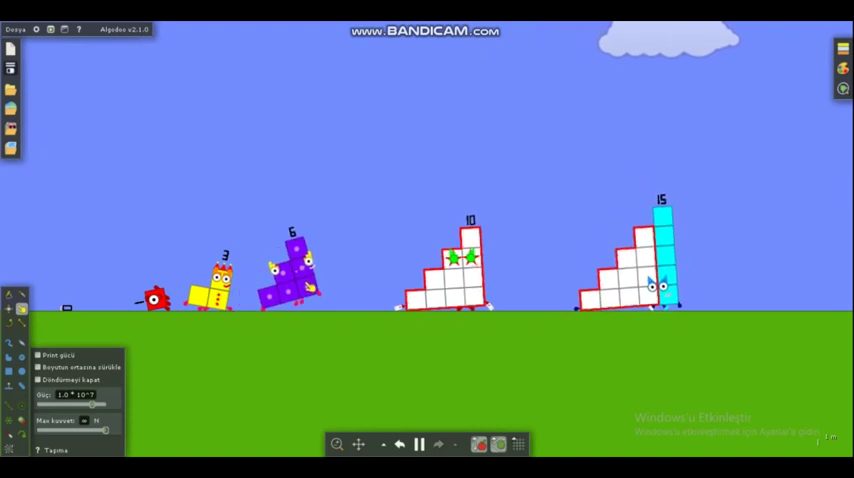
drag(651, 282, 689, 248)
scroll(689, 262, down, 5)
scroll(740, 270, up, 8)
Step: Carry Nine to the box corner, then drop Fifteen onto Six and above Ten
mouse_move(592, 274)
mouse_down()
mouse_move(612, 133)
mouse_move(595, 176)
mouse_up()
scroll(600, 200, down, 4)
mouse_move(585, 205)
mouse_down()
mouse_move(667, 115)
mouse_move(400, 130)
mouse_move(450, 245)
mouse_up()
scroll(489, 234, down, 5)
scroll(450, 195, up, 4)
scroll(450, 195, down, 3)
scroll(450, 250, up, 6)
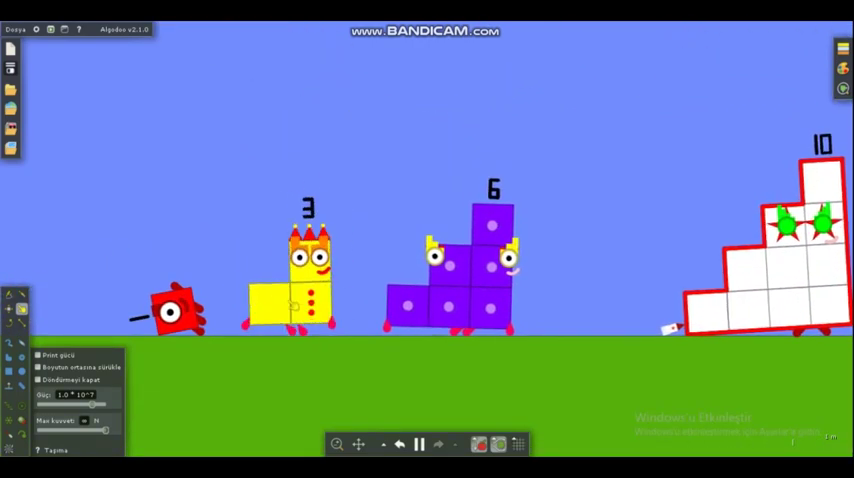
scroll(190, 312, down, 3)
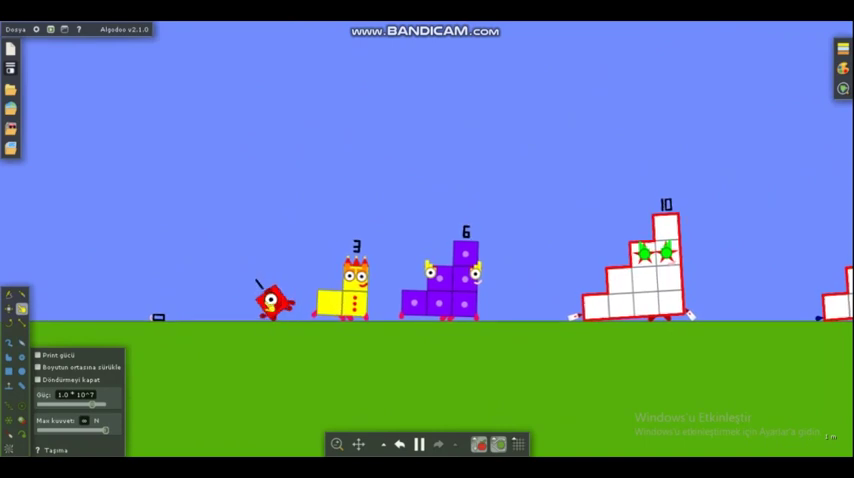
scroll(667, 292, down, 2)
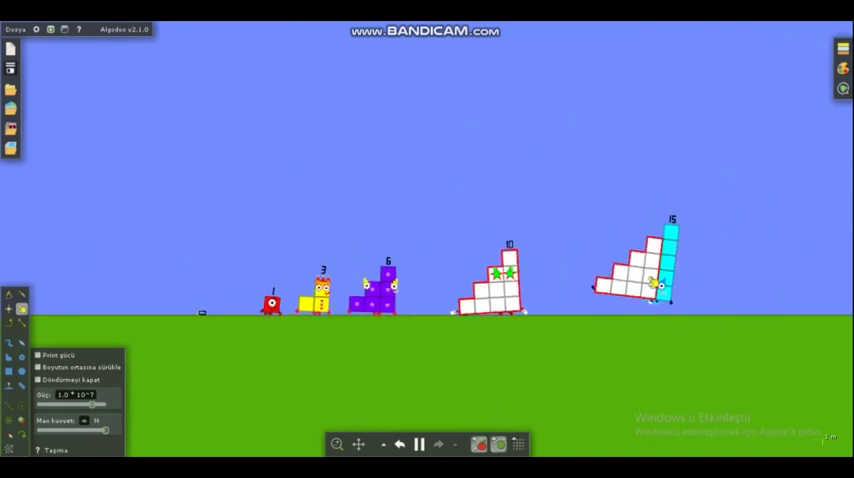
drag(648, 292, 428, 232)
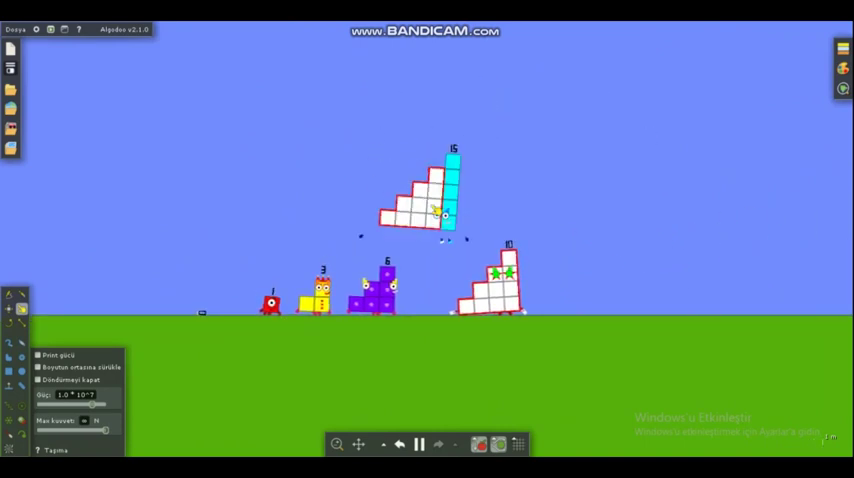
mouse_move(410, 198)
mouse_down()
mouse_move(502, 190)
mouse_move(480, 165)
mouse_move(428, 140)
mouse_move(290, 270)
mouse_up()
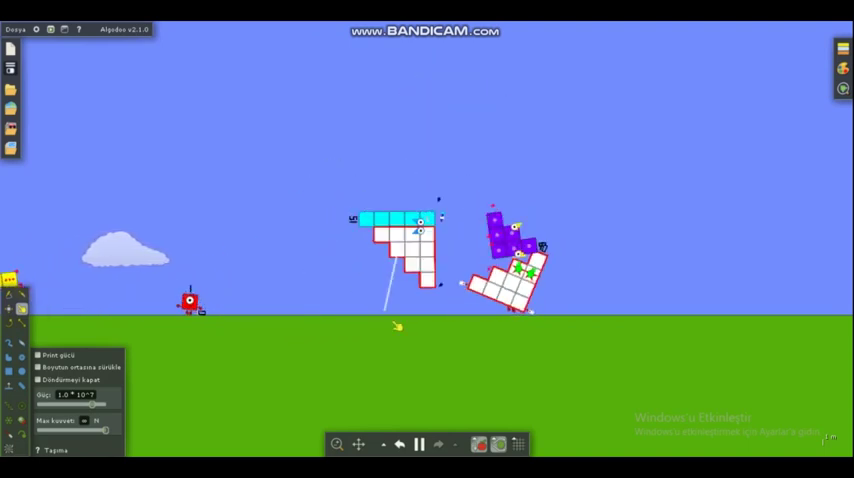
scroll(427, 250, down, 5)
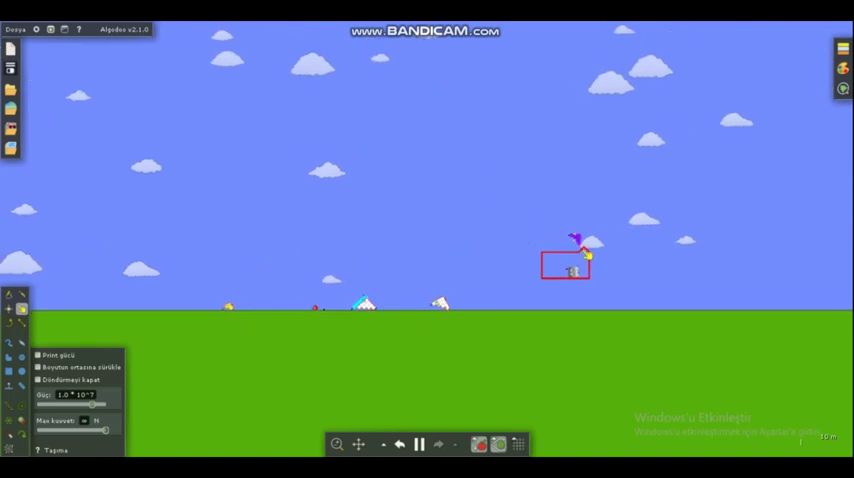
scroll(565, 265, up, 6)
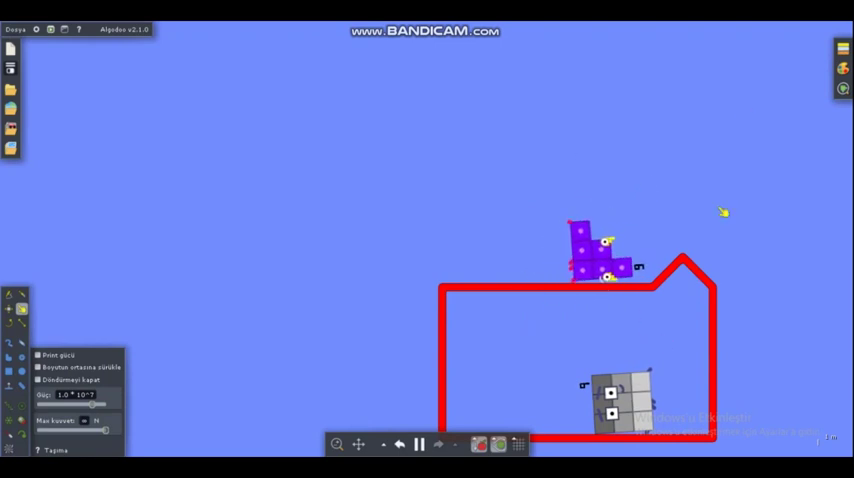
scroll(620, 390, up, 6)
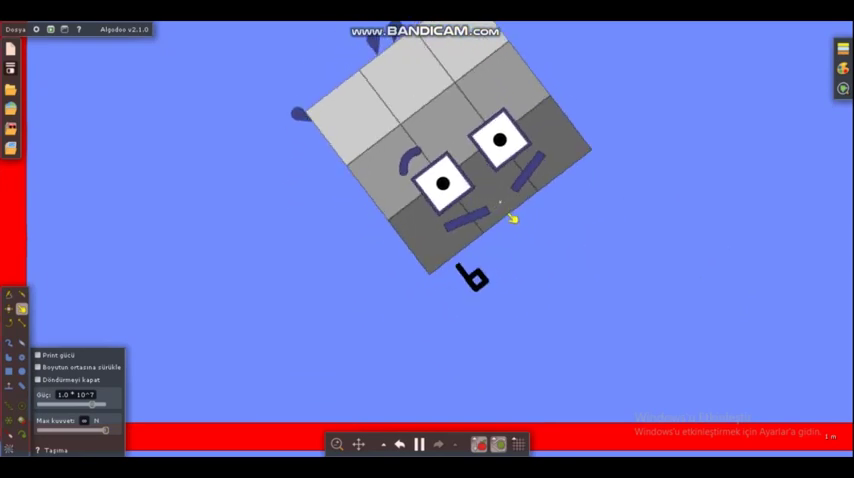
Step: Move and rotate the grey Nine inside the box, then nudge it into a slight tilt
mouse_move(512, 218)
mouse_down()
mouse_move(365, 278)
mouse_move(488, 306)
mouse_up()
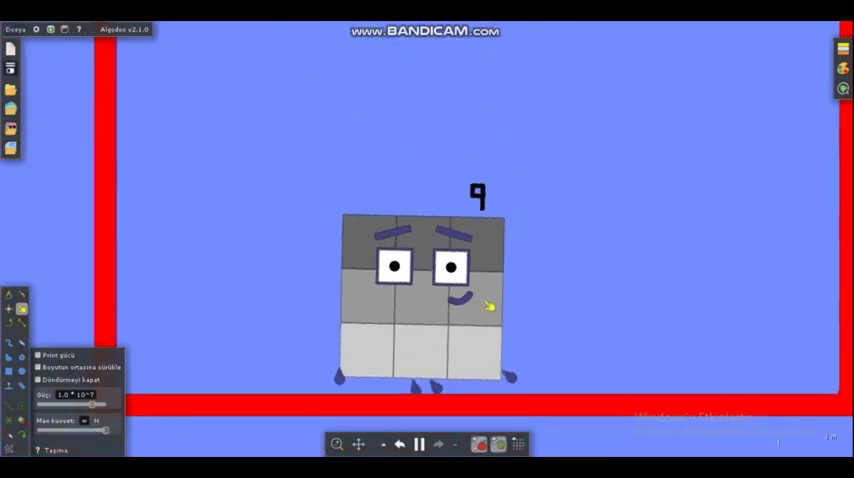
scroll(488, 306, down, 5)
mouse_move(457, 262)
mouse_down()
mouse_move(470, 270)
mouse_move(398, 212)
mouse_move(415, 158)
mouse_up()
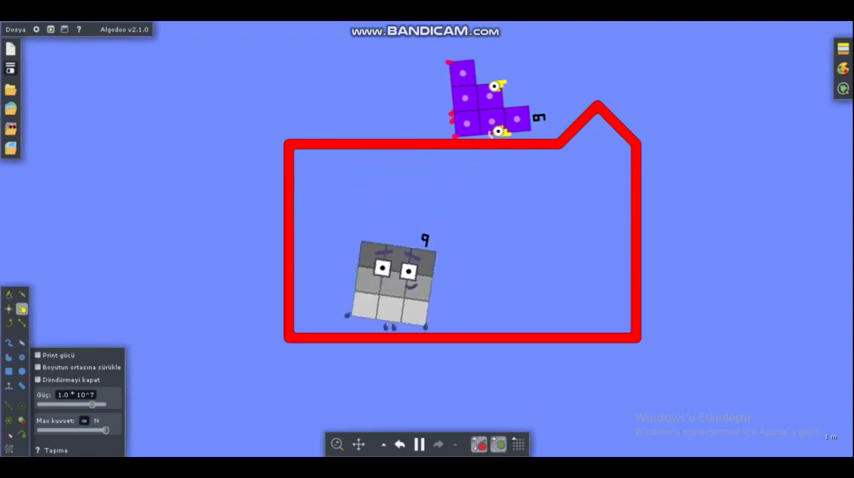
Step: Pause, view and dismiss the top wall's edit options unchanged, and lift Nine out of the box
key(space)
key(space)
right_click(410, 150)
mouse_move(437, 327)
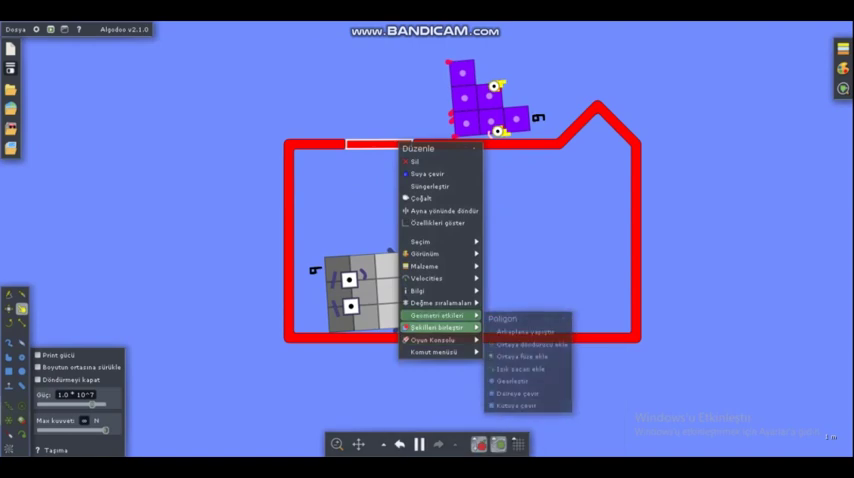
click(372, 166)
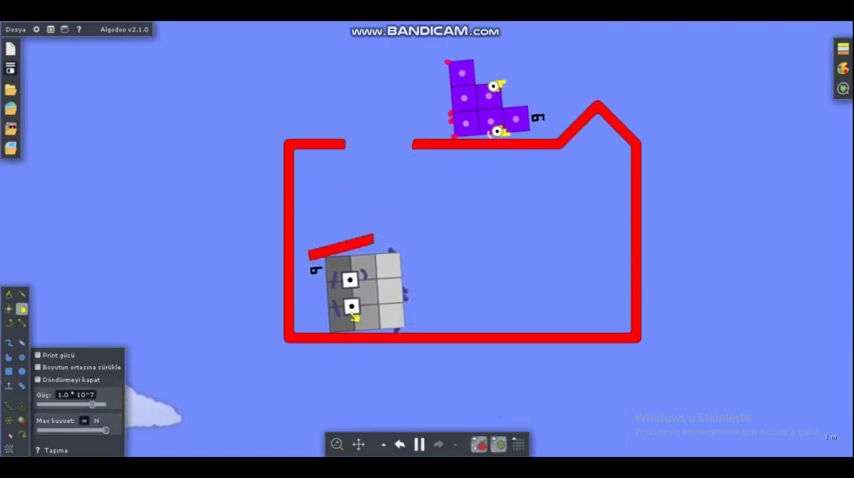
mouse_move(355, 315)
mouse_down()
mouse_move(385, 82)
mouse_move(372, 50)
mouse_move(333, 88)
mouse_up()
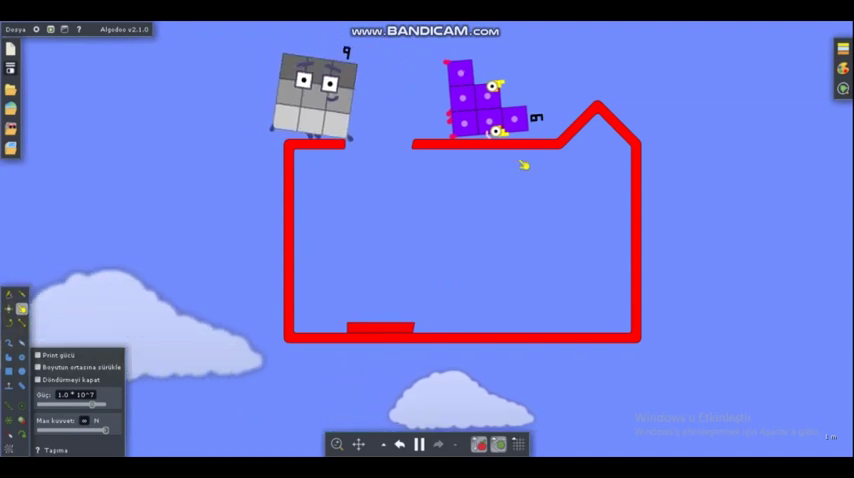
Step: Set Nine on the box wall, pull it to the ground, and hold it aloft
drag(510, 110, 497, 118)
scroll(400, 90, down, 5)
drag(398, 90, 210, 287)
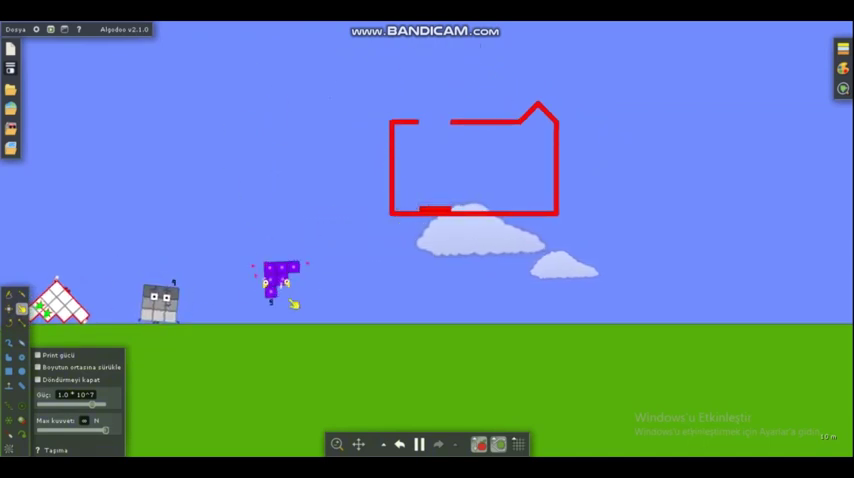
scroll(300, 300, up, 5)
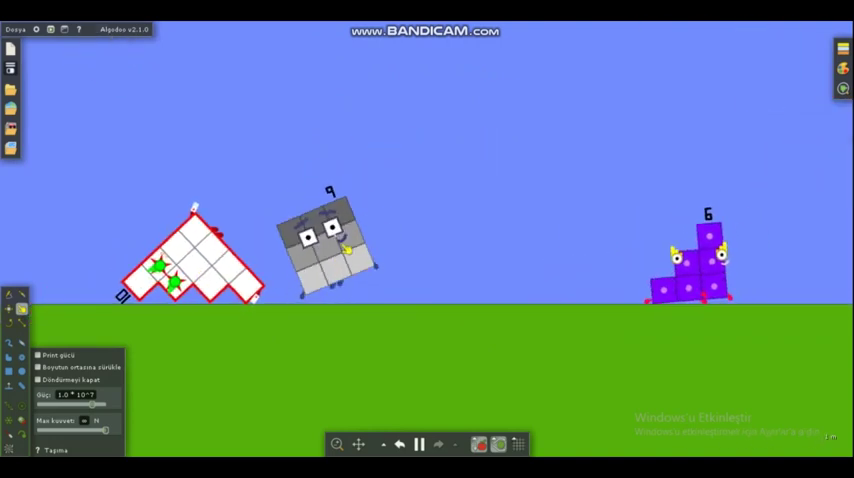
mouse_move(316, 297)
mouse_down()
mouse_move(327, 232)
mouse_move(197, 228)
mouse_up()
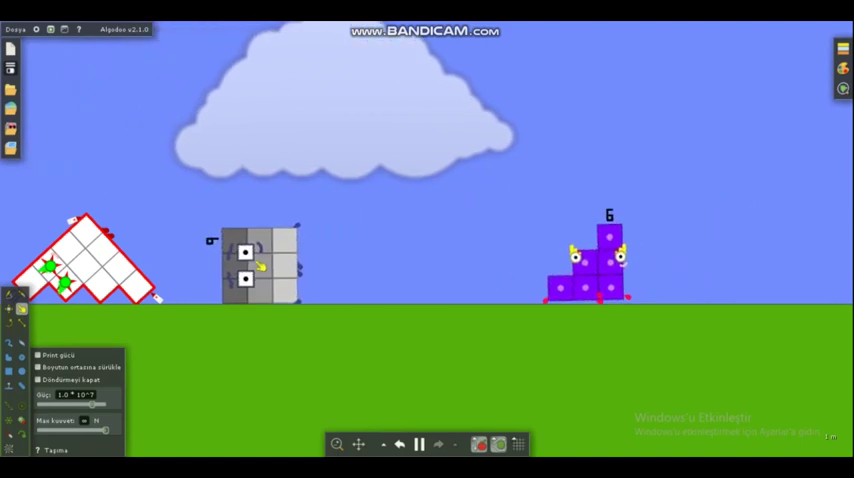
drag(258, 268, 302, 243)
scroll(300, 240, down, 3)
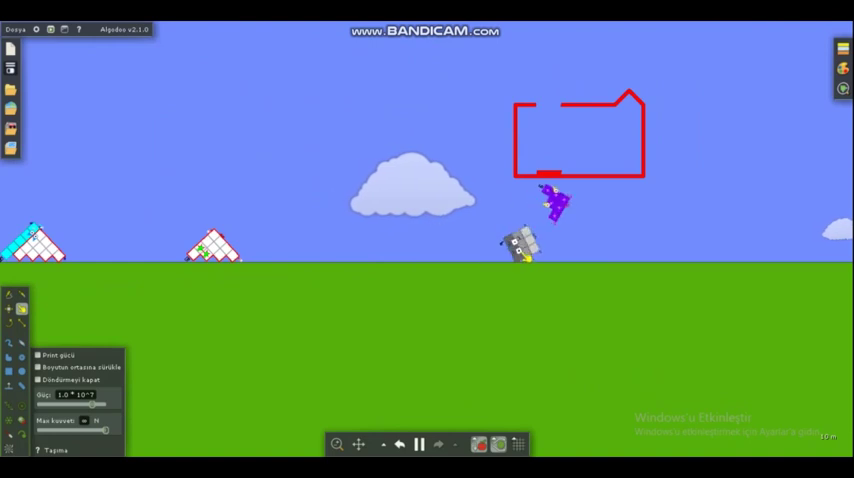
scroll(270, 262, up, 4)
scroll(200, 150, down, 4)
mouse_move(285, 245)
mouse_down()
mouse_move(340, 232)
mouse_move(310, 278)
mouse_up()
scroll(330, 240, down, 5)
scroll(400, 290, down, 3)
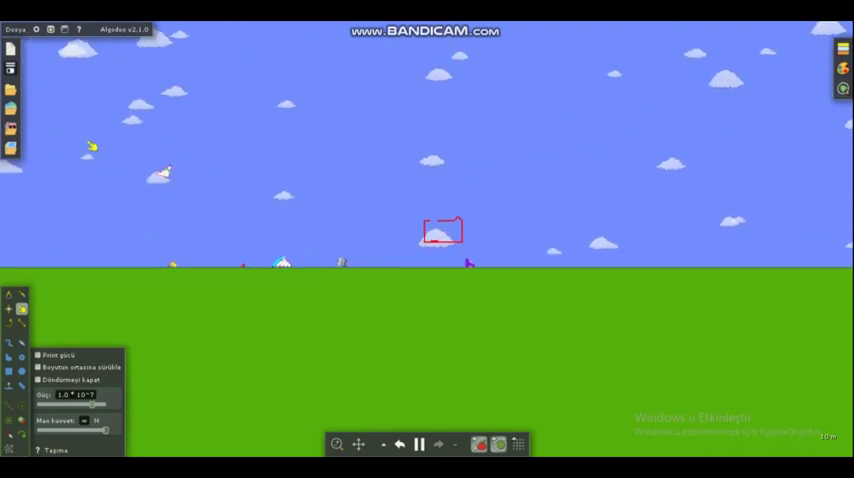
Step: Toss the white block skyward, tumble Nine into Three, flip Three, drop Fifteen, and reset the scene
drag(400, 290, 620, 200)
scroll(620, 200, up, 4)
scroll(353, 359, down, 3)
mouse_move(300, 250)
mouse_down()
mouse_move(420, 300)
mouse_move(480, 190)
mouse_up()
scroll(440, 285, up, 4)
scroll(440, 285, down, 5)
scroll(304, 218, up, 4)
scroll(304, 218, up, 4)
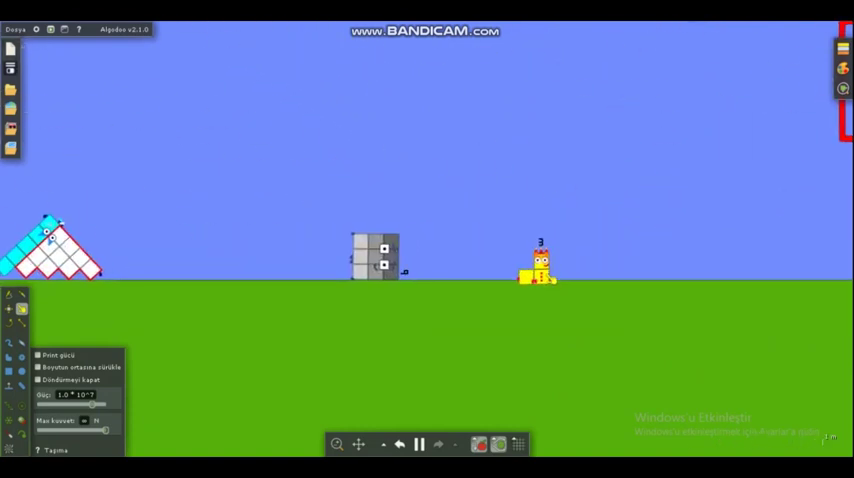
scroll(404, 270, up, 5)
mouse_move(380, 255)
mouse_down()
mouse_move(514, 272)
mouse_move(563, 263)
mouse_move(583, 213)
mouse_move(651, 227)
mouse_up()
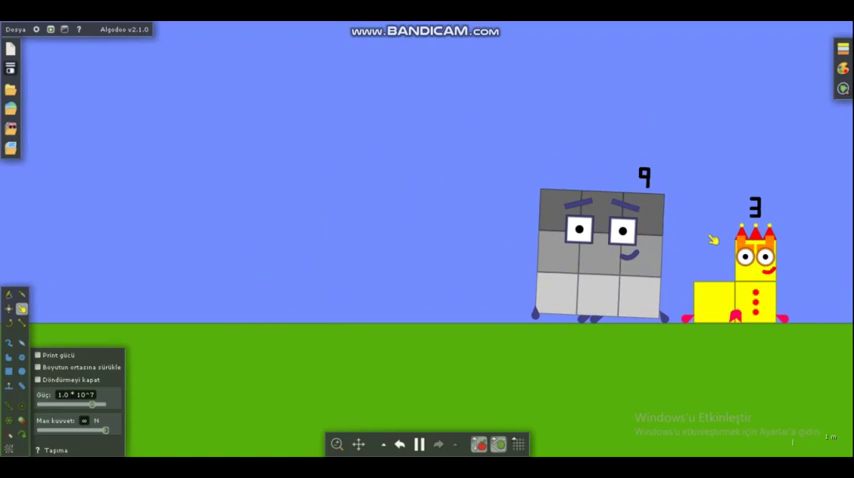
drag(760, 300, 768, 218)
mouse_move(742, 288)
mouse_down()
mouse_move(772, 255)
mouse_move(733, 369)
mouse_up()
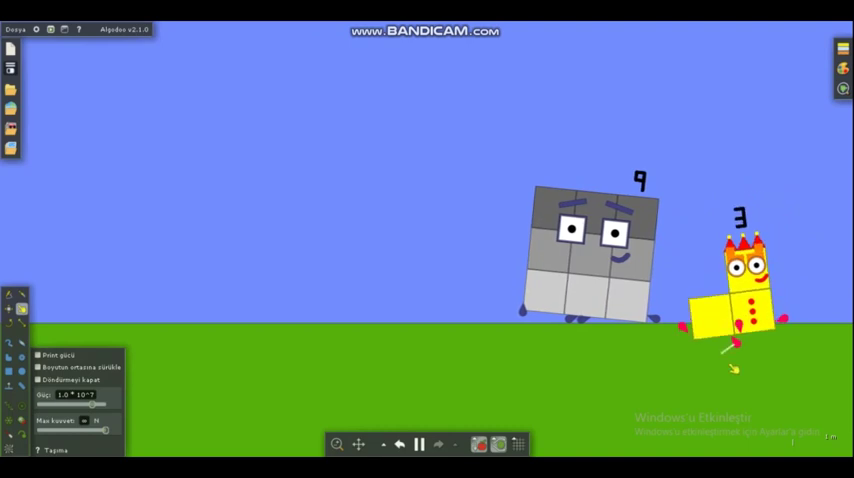
scroll(733, 369, down, 4)
scroll(603, 283, down, 3)
scroll(444, 297, up, 5)
scroll(444, 297, up, 5)
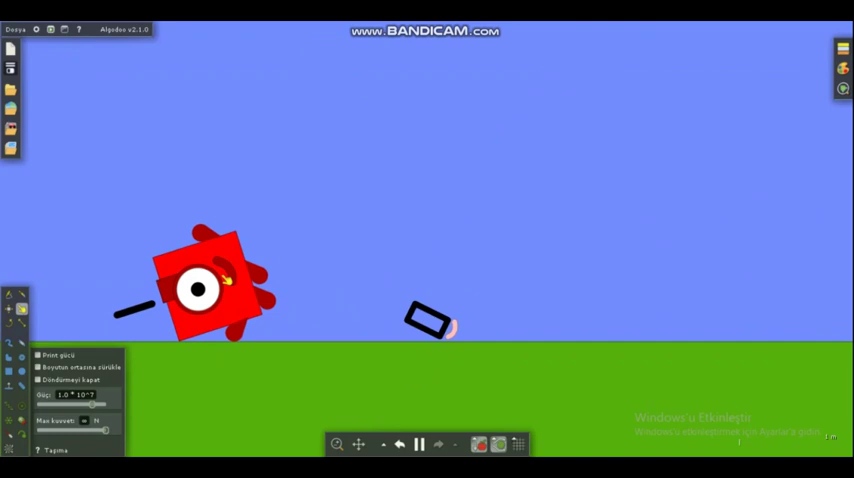
scroll(226, 281, down, 4)
scroll(300, 260, down, 4)
scroll(315, 252, up, 4)
scroll(388, 208, up, 3)
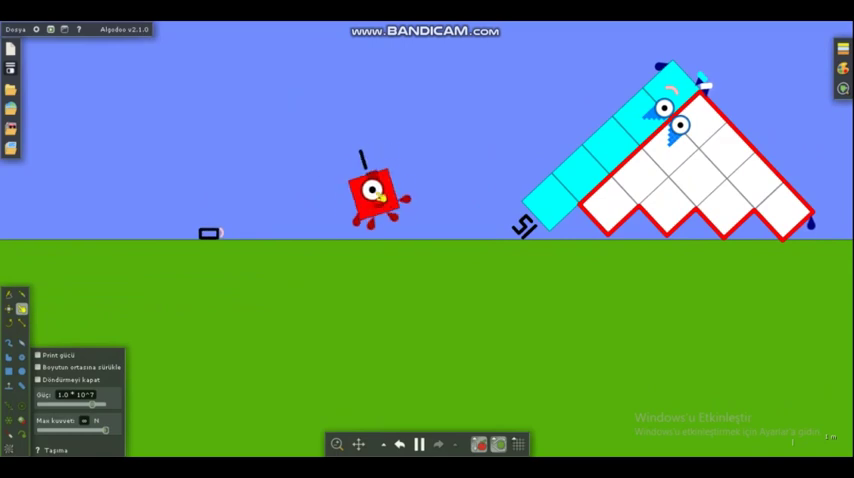
scroll(396, 232, up, 3)
scroll(396, 232, down, 3)
drag(670, 228, 738, 147)
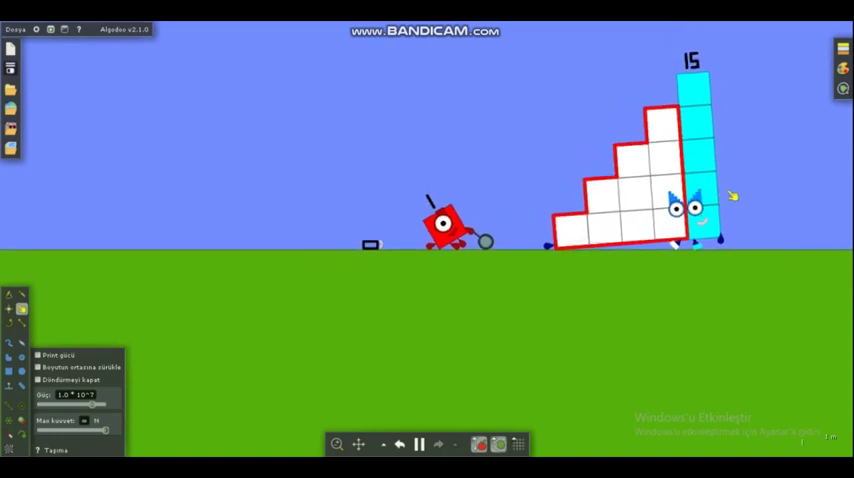
scroll(734, 160, down, 3)
scroll(734, 160, up, 4)
key(ctrl+z)
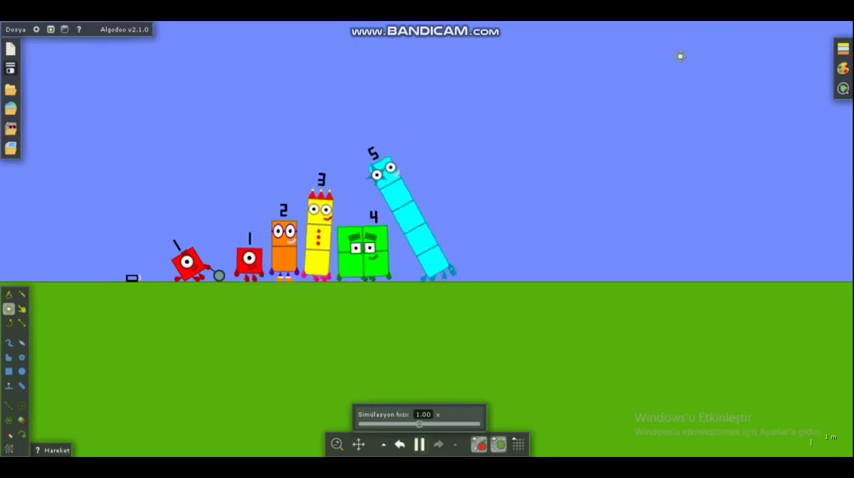
scroll(400, 250, up, 4)
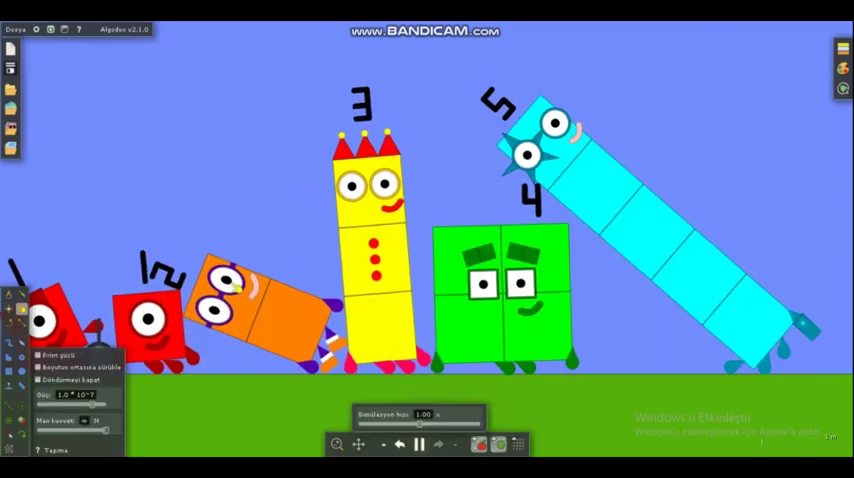
scroll(400, 250, down, 2)
scroll(300, 340, up, 5)
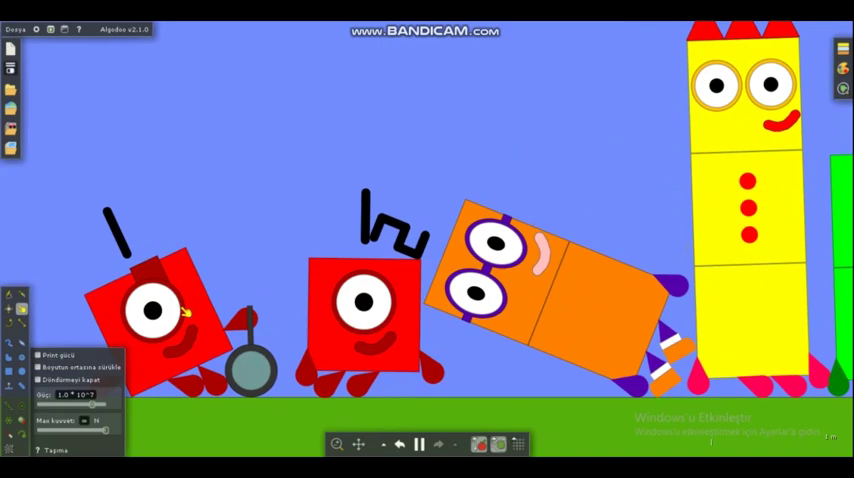
Step: Tilt the magnifying-glass One, move the other One to centre, then carry the first left
drag(190, 300, 165, 283)
drag(350, 310, 338, 283)
scroll(338, 283, down, 4)
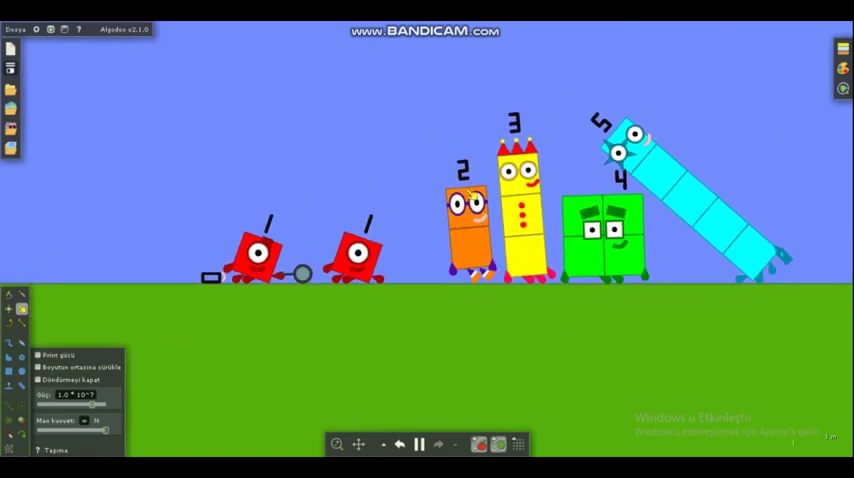
scroll(427, 240, up, 3)
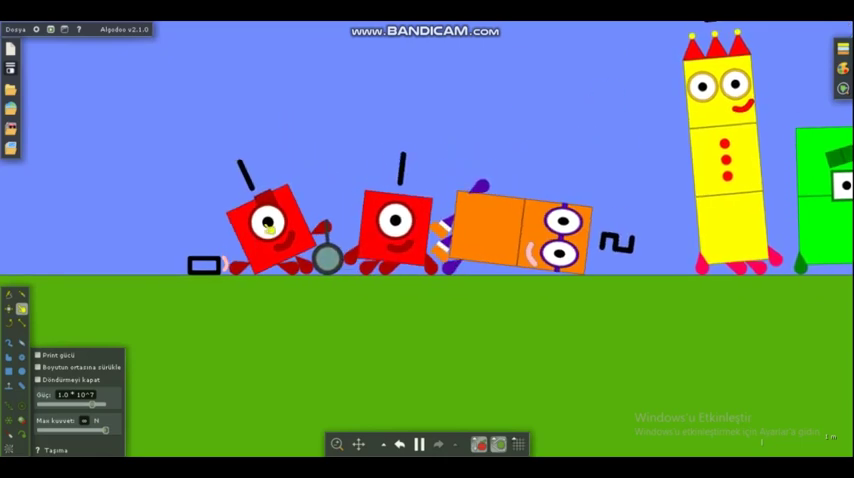
drag(268, 228, 252, 205)
scroll(250, 212, up, 5)
scroll(60, 250, down, 8)
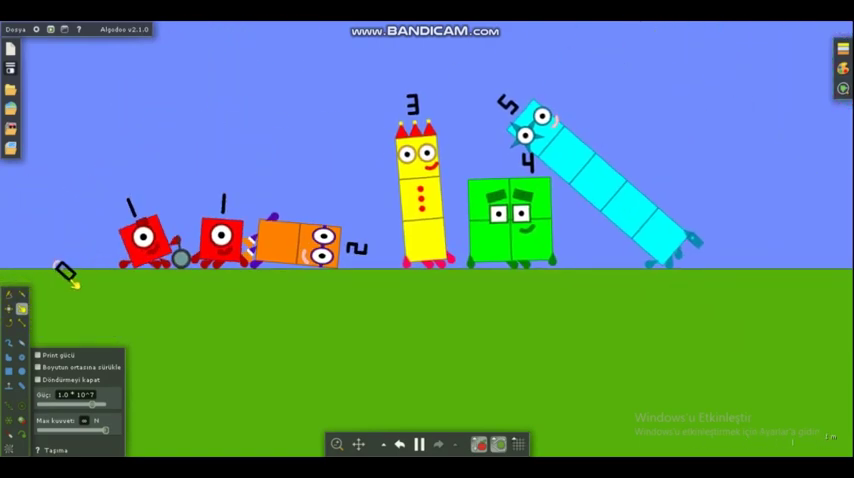
scroll(72, 283, up, 6)
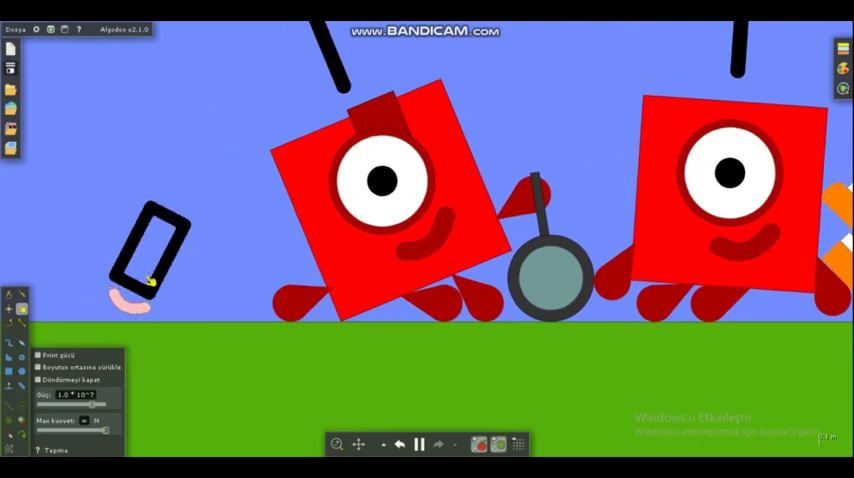
scroll(72, 283, down, 6)
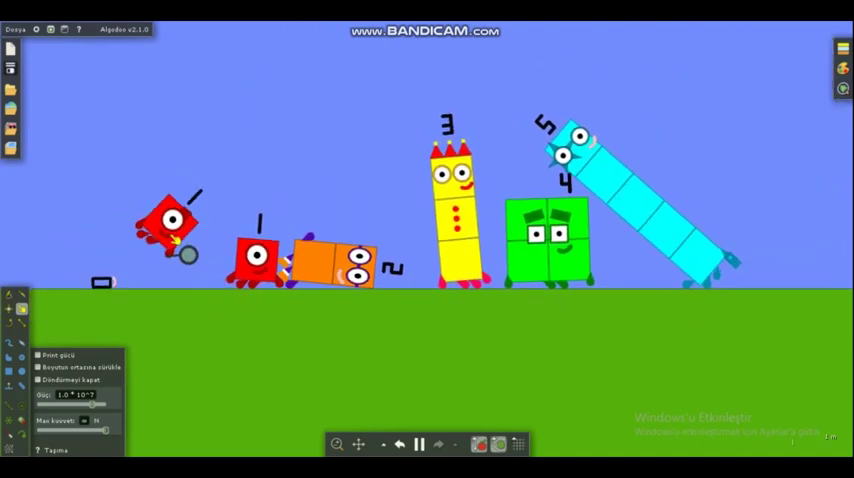
scroll(189, 255, down, 6)
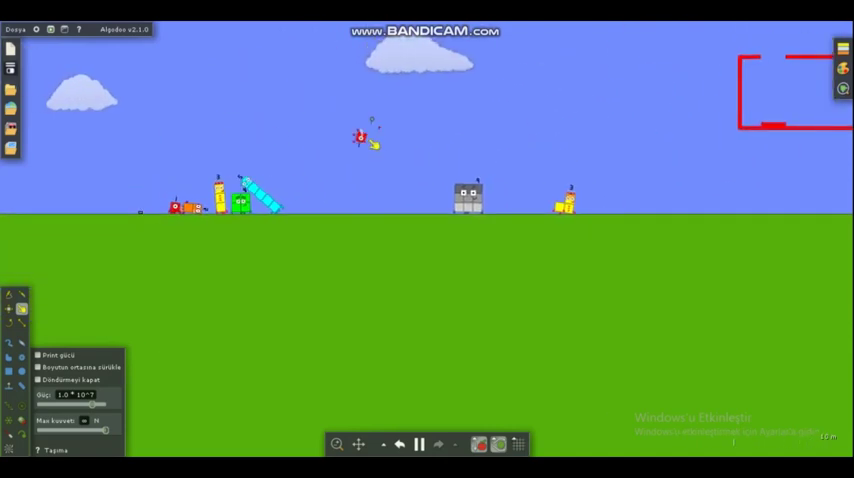
scroll(509, 105, up, 4)
scroll(540, 150, up, 3)
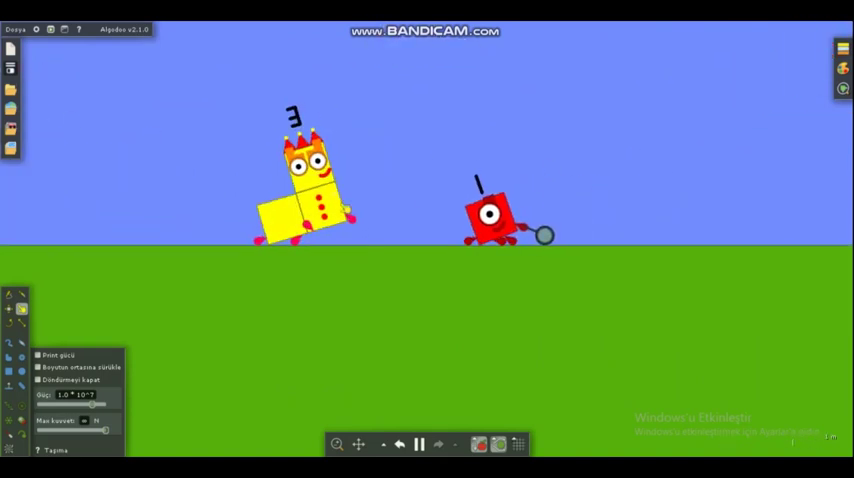
Step: Turn Three over and rock it until settled, then carry it up-left into the air
drag(353, 190, 318, 177)
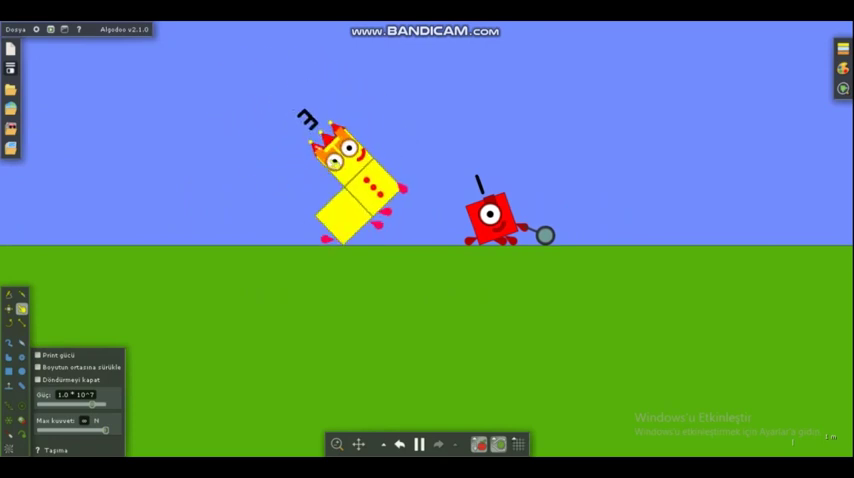
scroll(390, 185, up, 4)
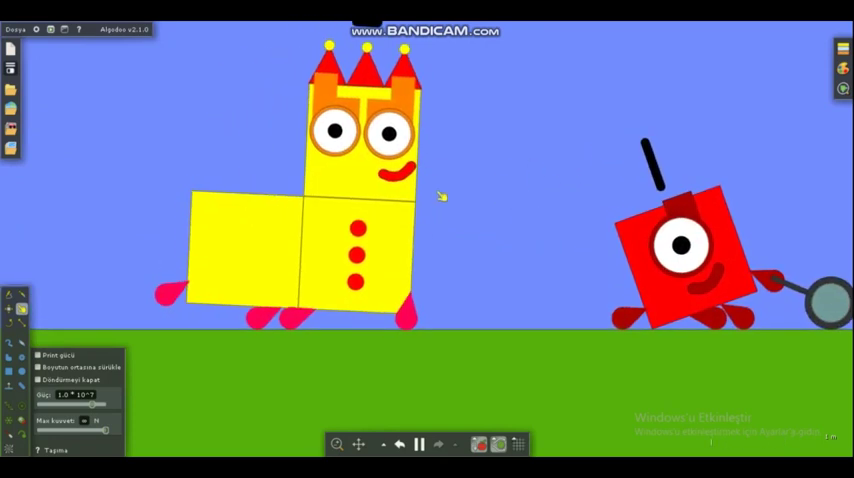
drag(400, 200, 425, 148)
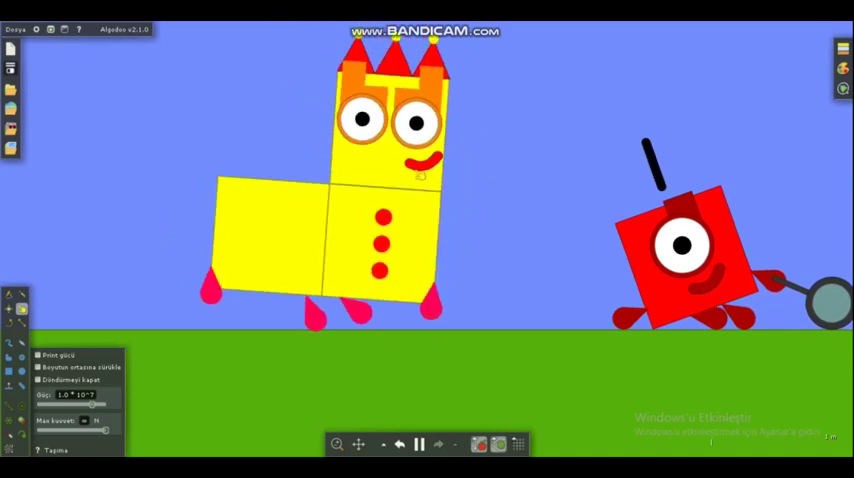
drag(420, 190, 415, 175)
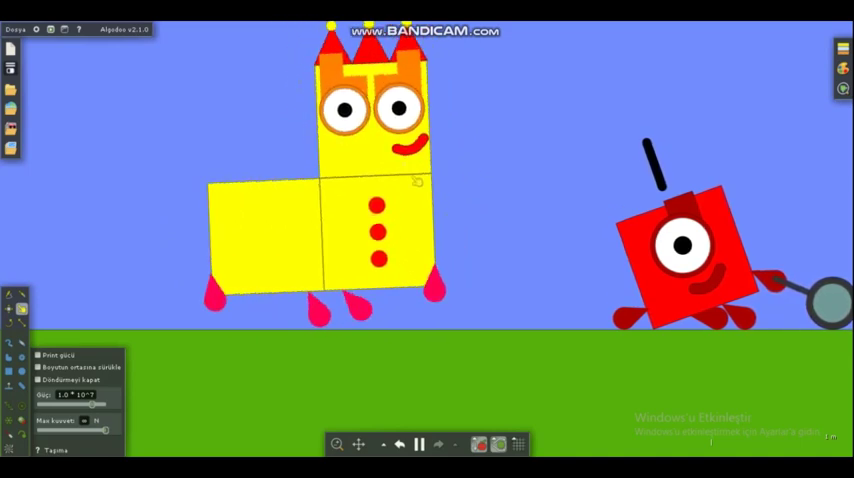
scroll(430, 200, down, 3)
mouse_move(425, 205)
mouse_down()
mouse_move(318, 145)
mouse_move(252, 195)
mouse_move(205, 192)
mouse_move(177, 107)
mouse_up()
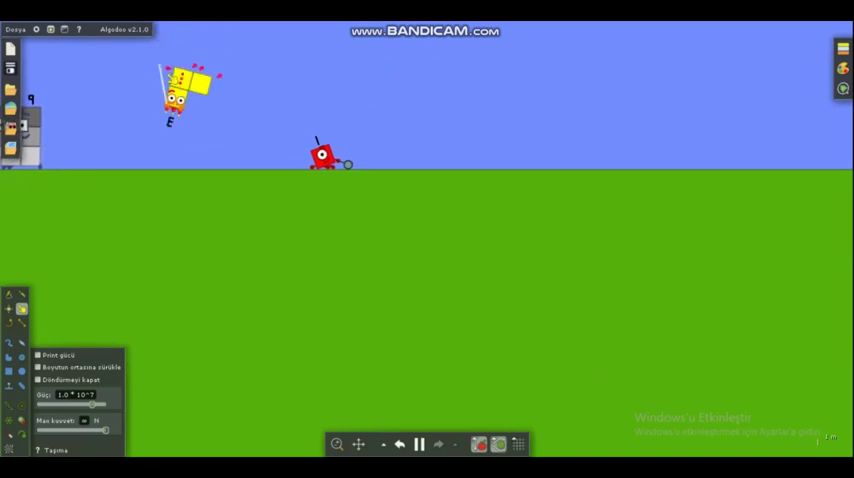
scroll(364, 154, up, 5)
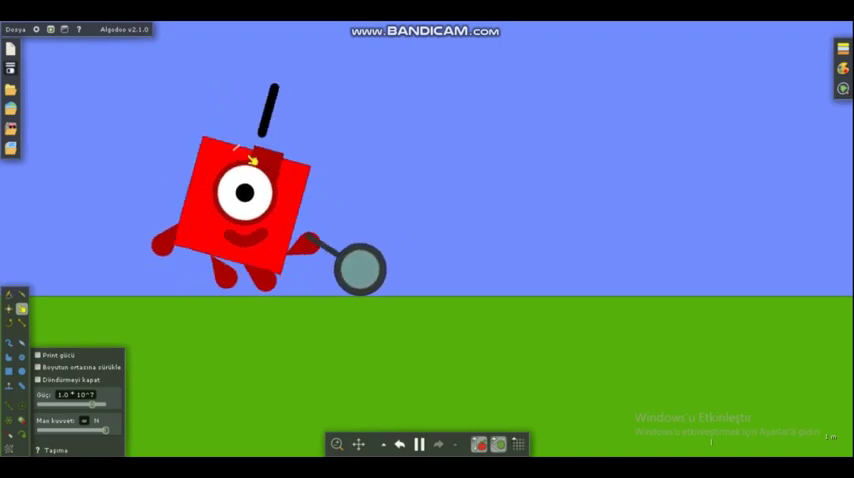
scroll(220, 165, down, 5)
scroll(218, 167, down, 3)
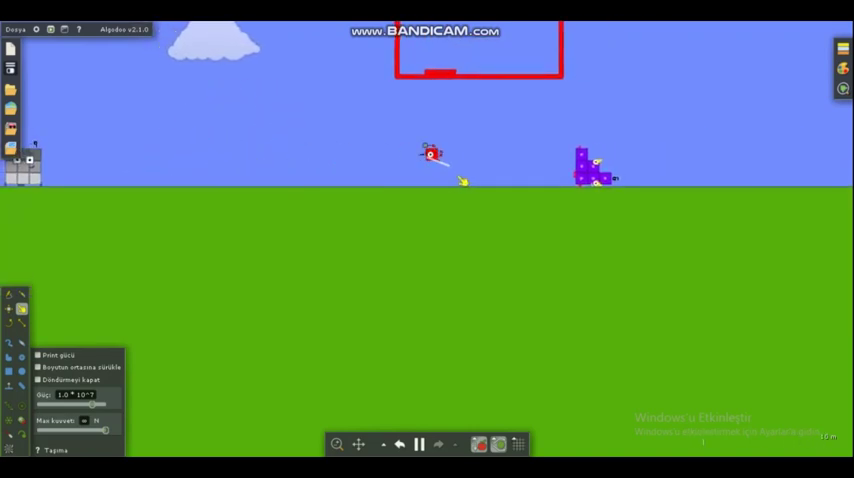
scroll(463, 181, up, 4)
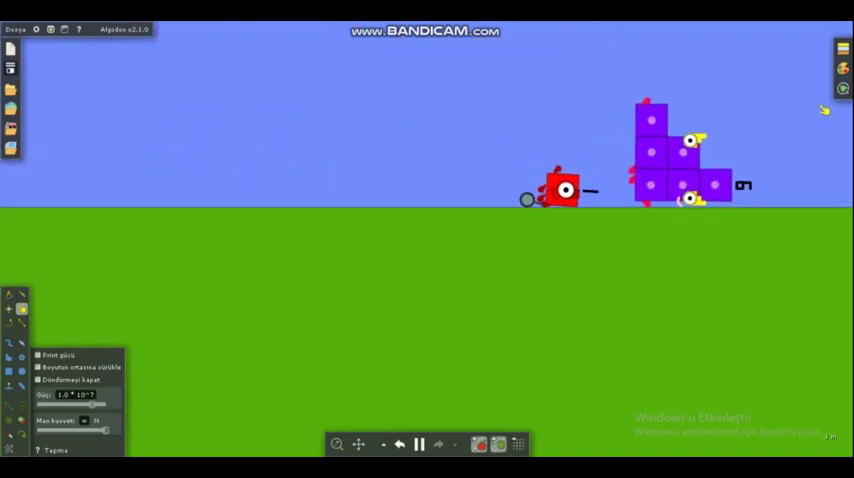
Step: Tip the purple Six over onto its side beside the One detective
drag(700, 150, 758, 132)
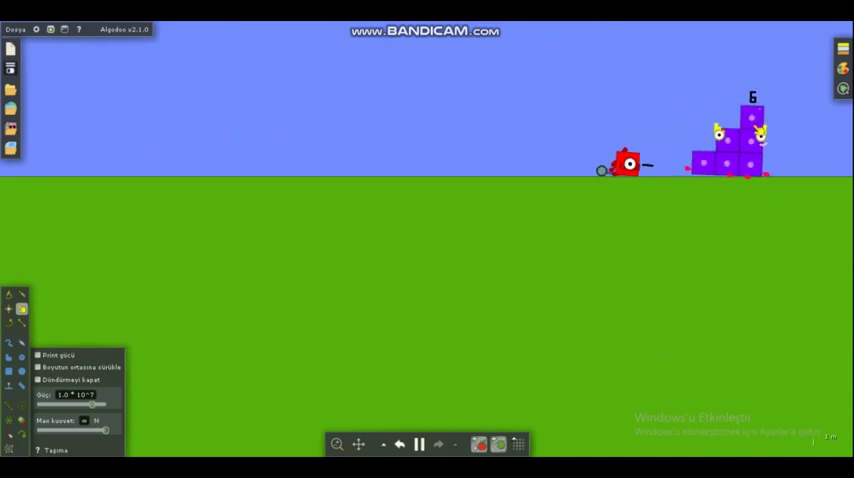
scroll(700, 140, down, 4)
scroll(700, 140, up, 3)
scroll(700, 140, up, 4)
scroll(707, 133, up, 2)
scroll(707, 133, down, 3)
scroll(707, 133, down, 5)
scroll(737, 229, up, 3)
scroll(737, 229, up, 2)
scroll(737, 229, up, 2)
scroll(737, 229, up, 2)
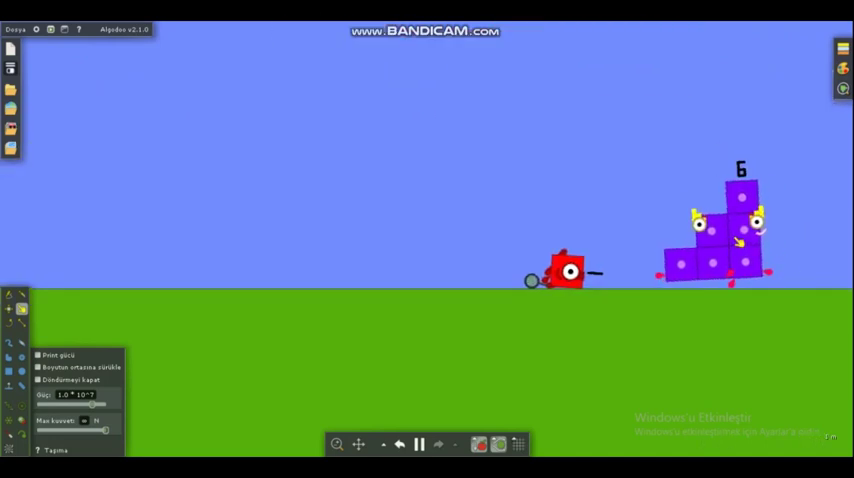
scroll(739, 242, up, 4)
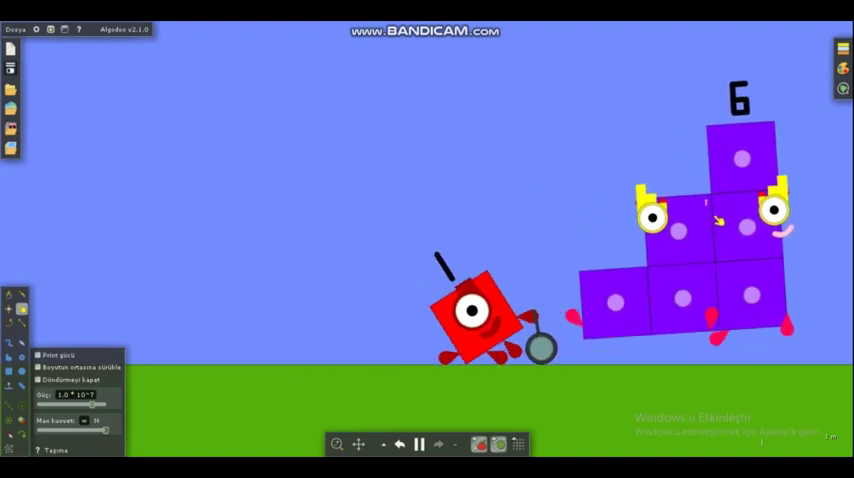
scroll(585, 295, down, 8)
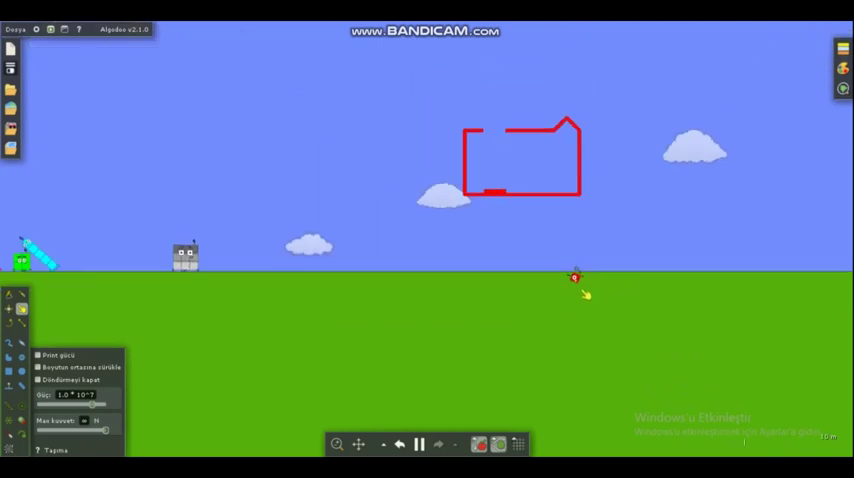
scroll(585, 295, down, 5)
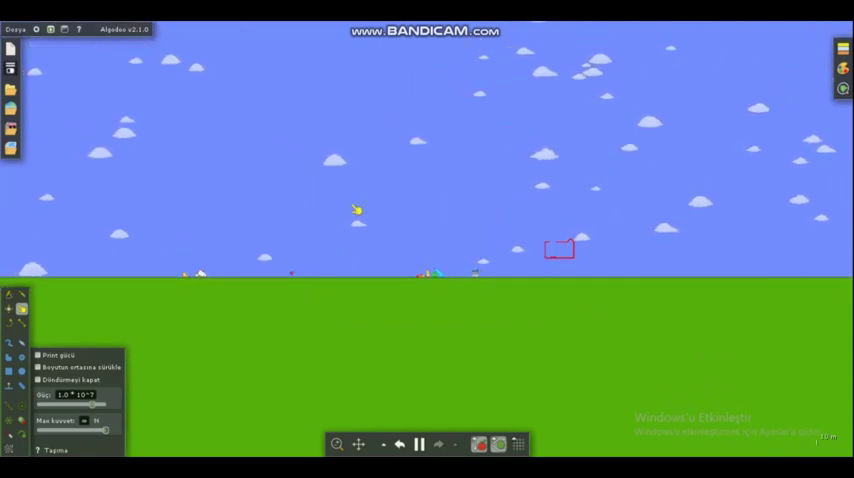
scroll(287, 201, up, 5)
scroll(630, 300, up, 5)
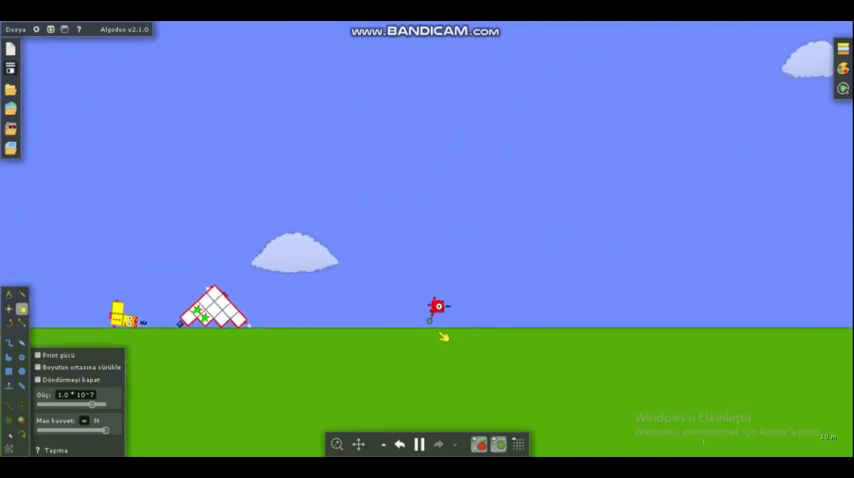
scroll(400, 360, up, 5)
scroll(500, 340, down, 3)
Step: Move the red One detective up against the white Ten block
mouse_move(438, 368)
mouse_down()
mouse_move(402, 345)
mouse_move(316, 182)
mouse_move(250, 200)
mouse_move(385, 238)
mouse_move(445, 235)
mouse_move(460, 208)
mouse_up()
scroll(414, 354, up, 5)
scroll(414, 354, up, 3)
scroll(380, 300, down, 6)
scroll(300, 200, down, 4)
scroll(228, 190, up, 4)
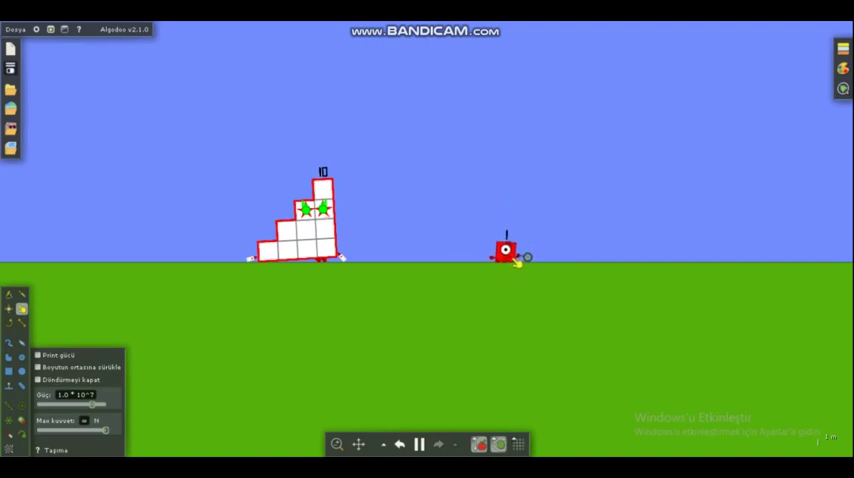
scroll(455, 258, down, 3)
scroll(455, 255, down, 3)
scroll(453, 250, down, 2)
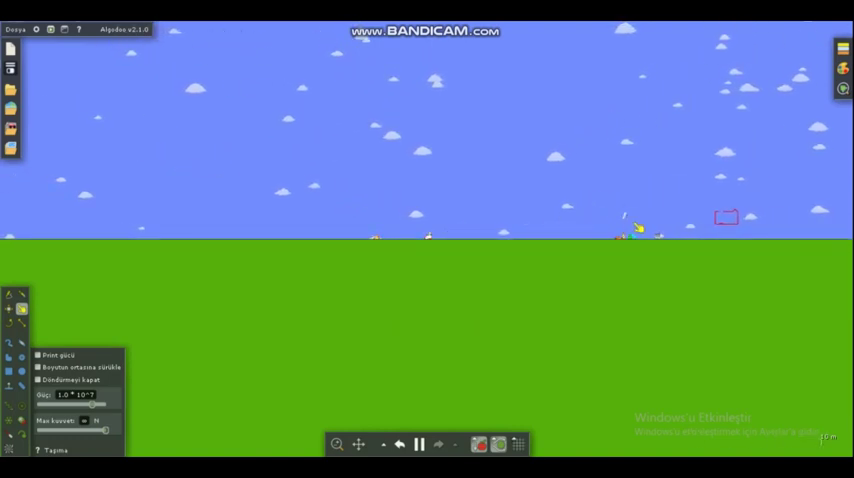
scroll(670, 228, up, 4)
scroll(600, 240, up, 2)
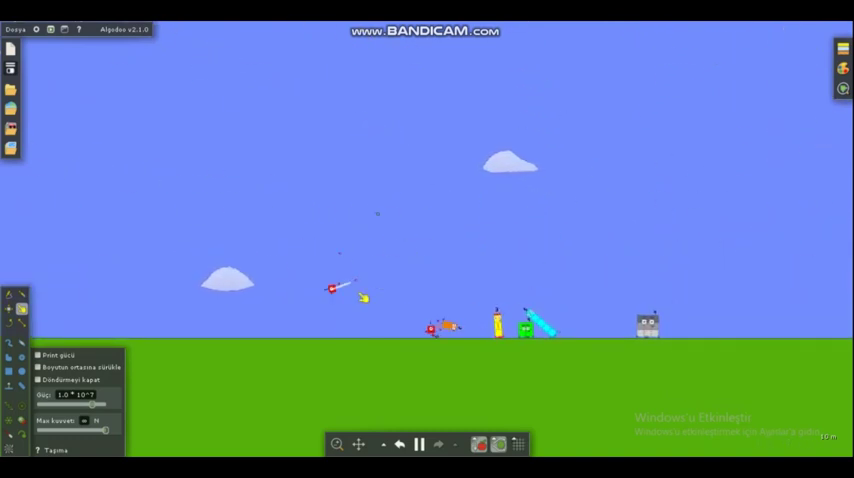
scroll(453, 348, up, 4)
scroll(520, 340, up, 4)
scroll(600, 335, down, 4)
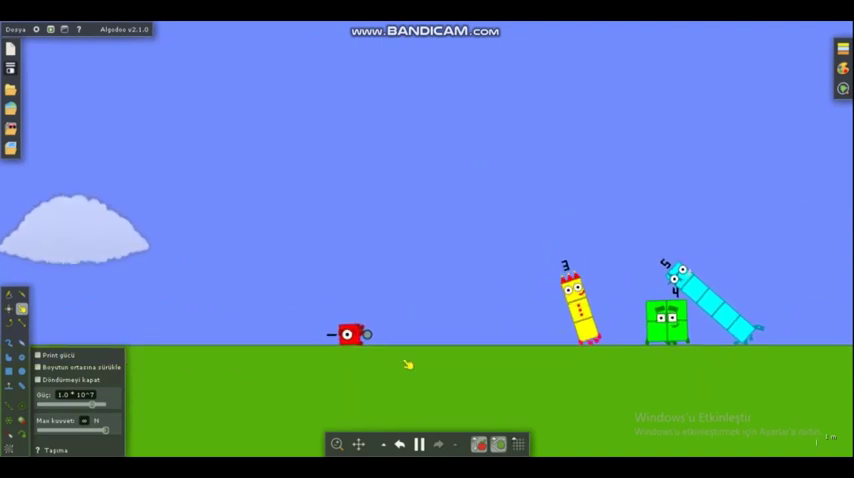
scroll(400, 330, up, 6)
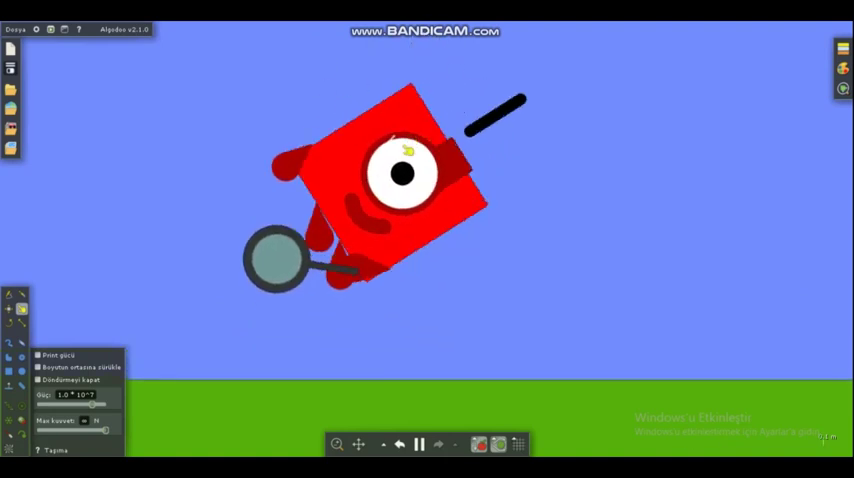
scroll(398, 252, down, 6)
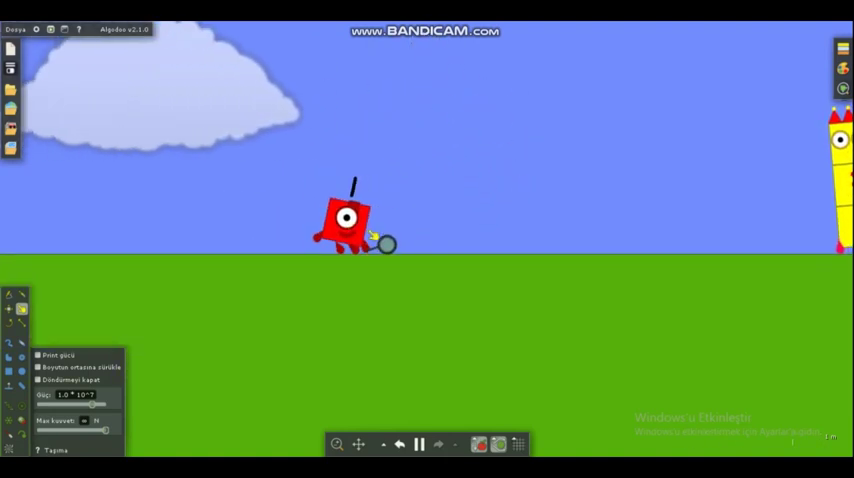
scroll(398, 240, down, 5)
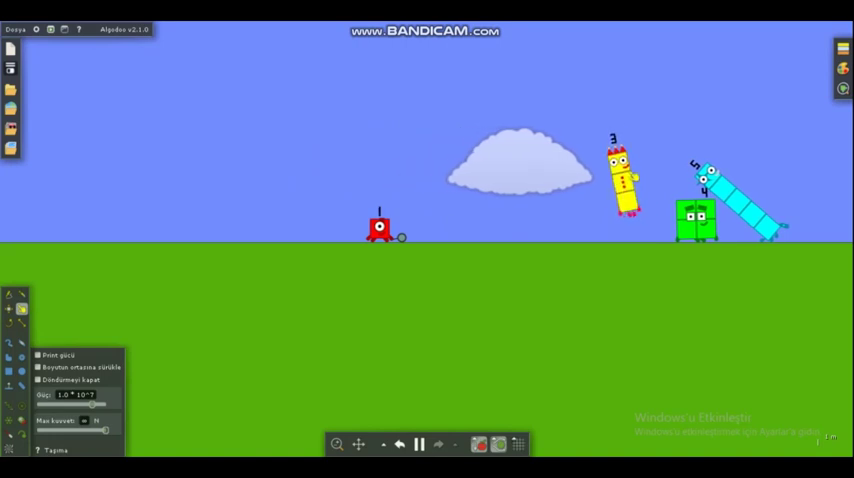
scroll(300, 240, up, 3)
scroll(300, 240, up, 3)
scroll(300, 240, up, 2)
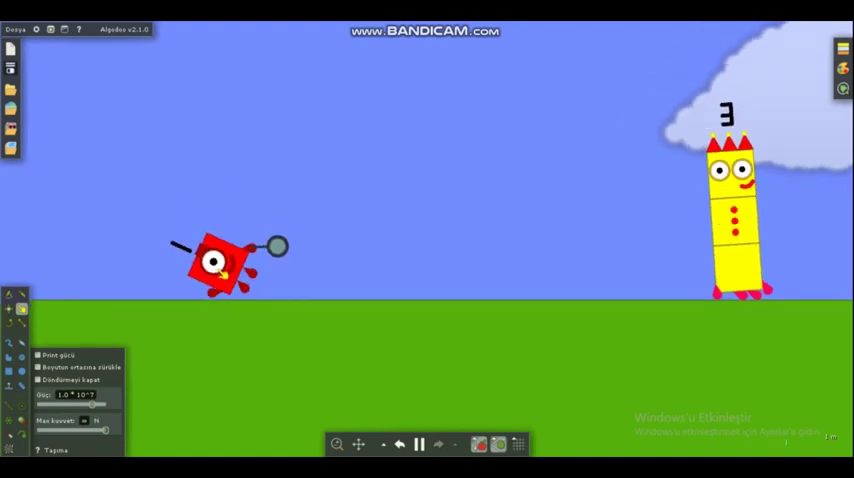
scroll(405, 260, down, 3)
scroll(405, 260, up, 3)
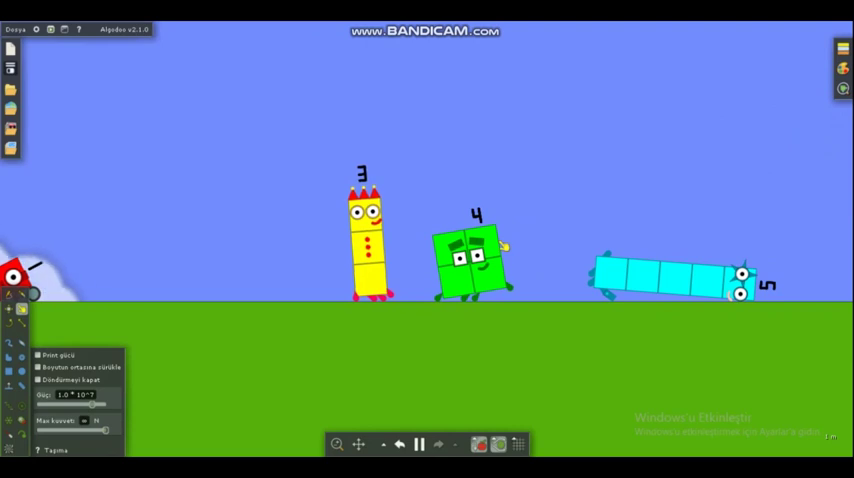
scroll(427, 240, down, 3)
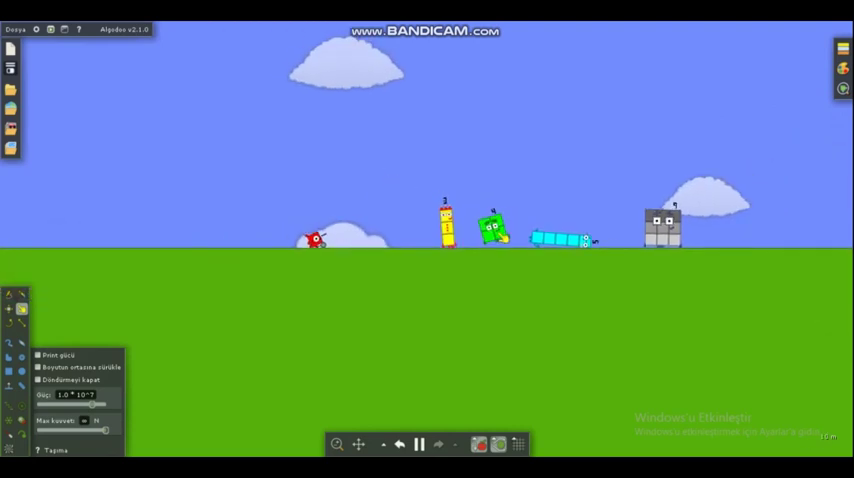
scroll(400, 220, up, 3)
Step: Reset the scene, swing the One detective through the air, then rock Ten and slide it right
key(ctrl+z)
scroll(440, 240, down, 3)
scroll(420, 235, down, 3)
scroll(400, 226, down, 2)
scroll(217, 193, up, 3)
scroll(230, 250, up, 3)
scroll(280, 265, up, 3)
scroll(320, 270, up, 2)
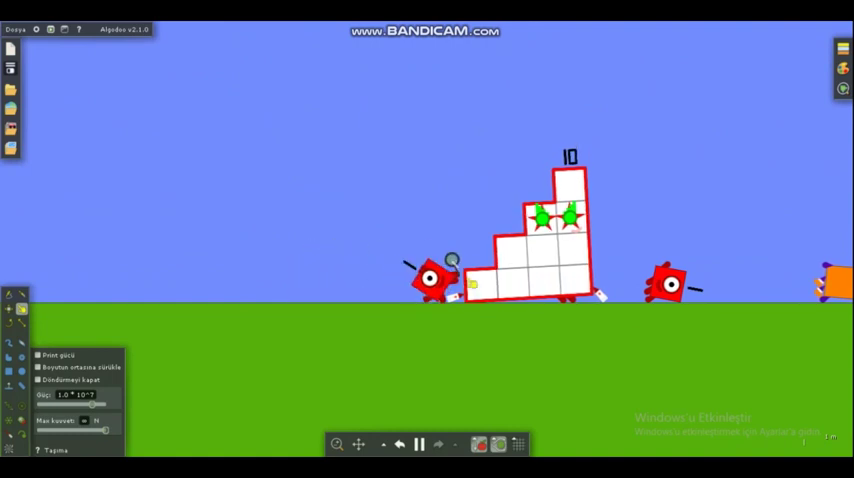
scroll(451, 262, up, 4)
scroll(470, 262, down, 2)
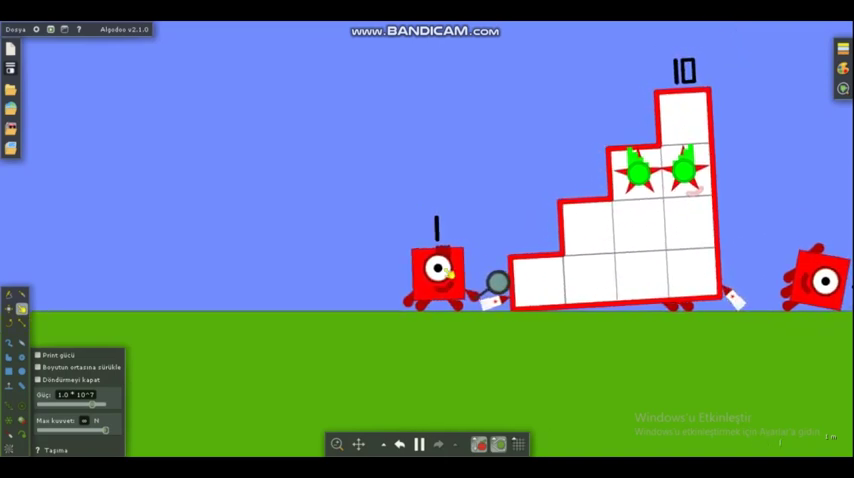
drag(455, 272, 408, 234)
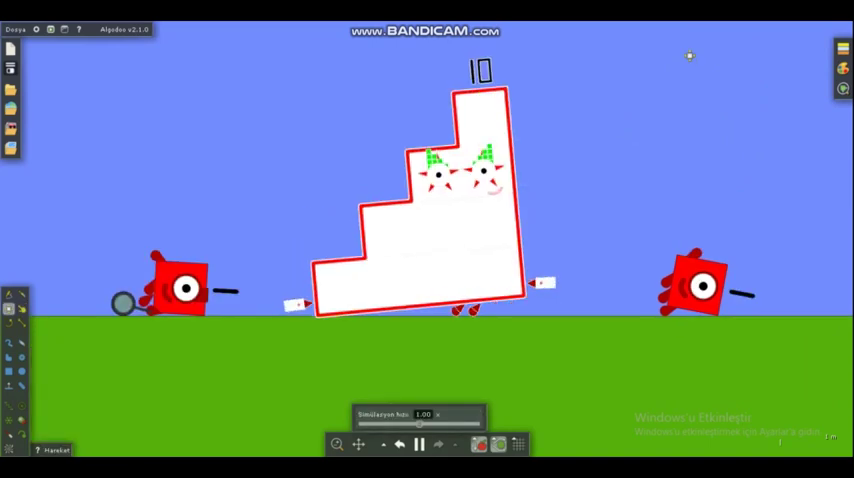
scroll(358, 283, down, 5)
scroll(400, 210, up, 5)
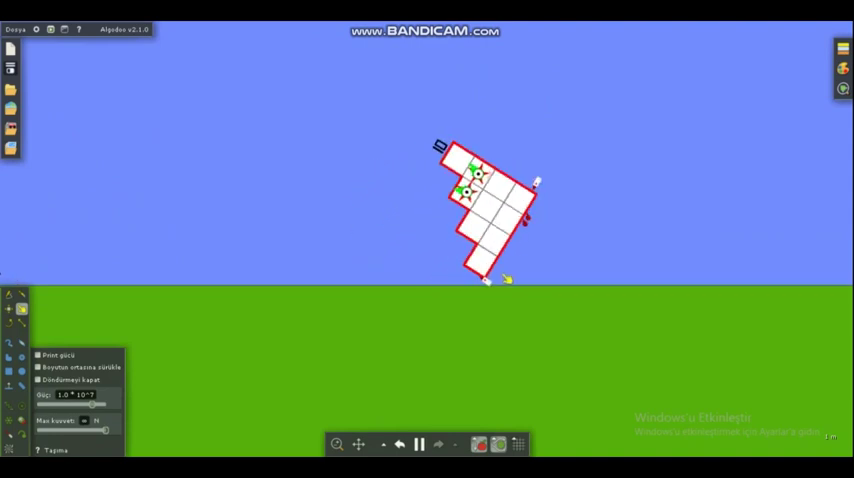
scroll(437, 289, down, 3)
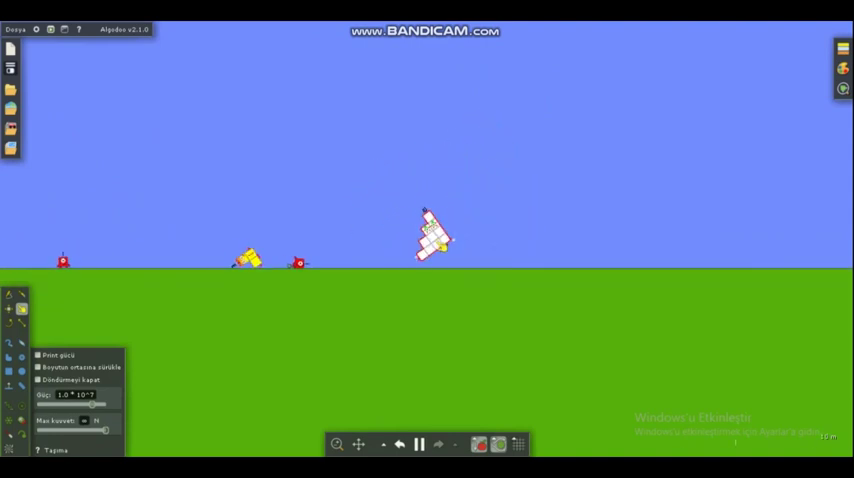
scroll(550, 292, up, 3)
scroll(437, 289, up, 2)
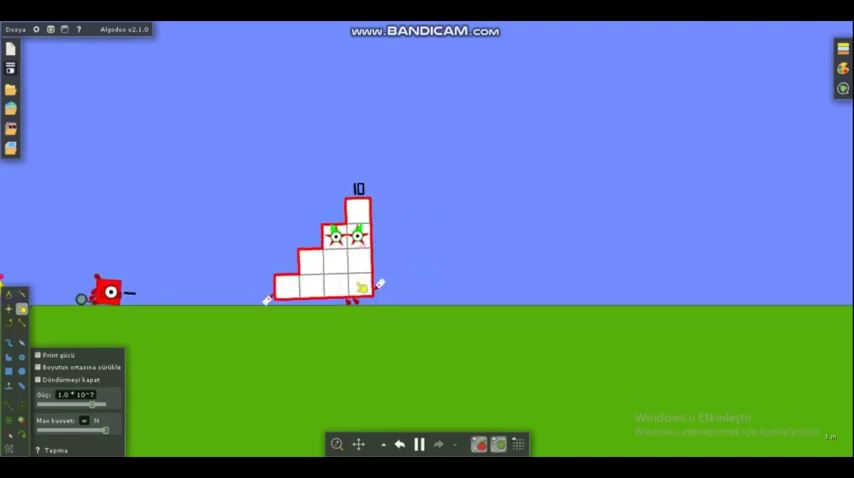
scroll(360, 288, up, 5)
drag(110, 290, 320, 258)
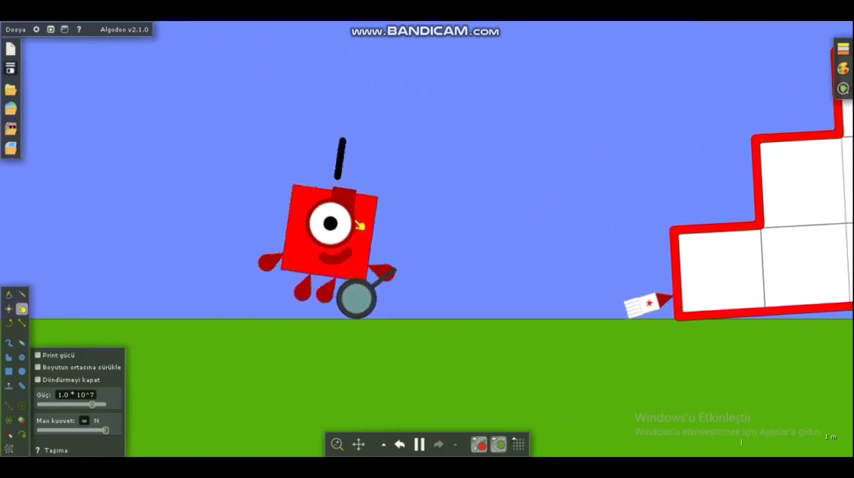
drag(359, 227, 345, 205)
scroll(420, 173, down, 5)
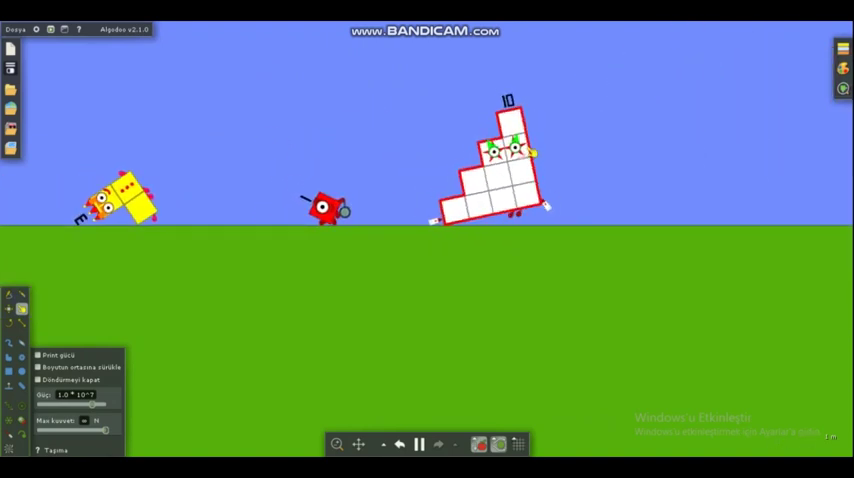
mouse_move(535, 152)
mouse_down()
mouse_move(540, 122)
mouse_move(552, 162)
mouse_move(512, 145)
mouse_move(283, 220)
mouse_up()
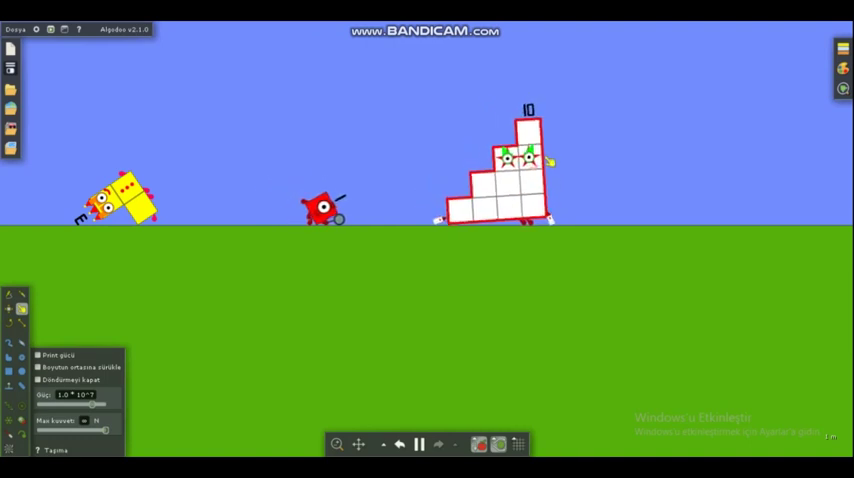
mouse_move(550, 160)
mouse_down()
mouse_move(569, 160)
mouse_move(664, 70)
mouse_up()
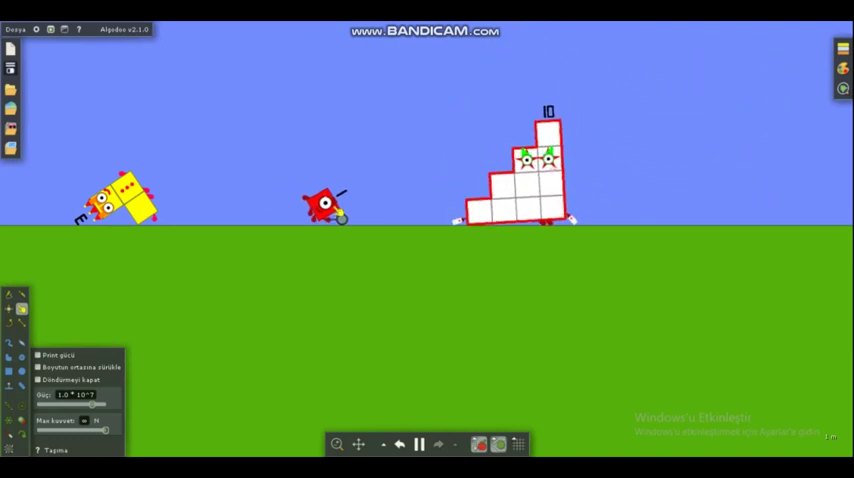
scroll(427, 200, down, 5)
scroll(427, 200, down, 5)
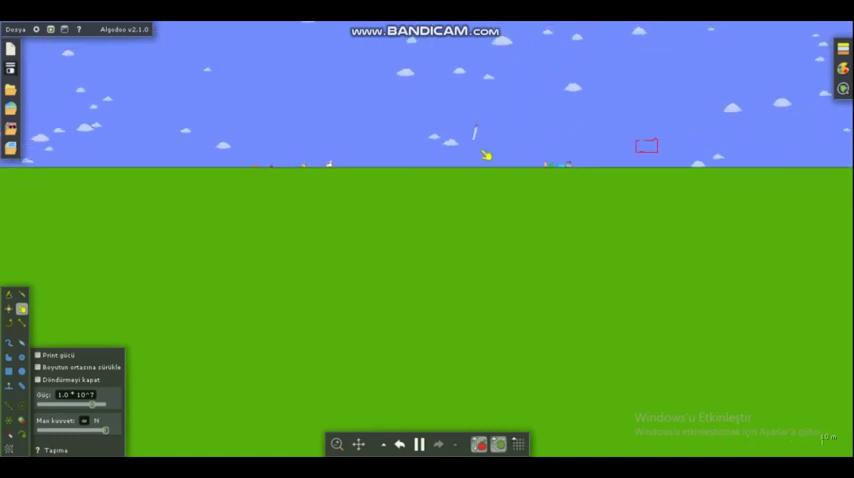
scroll(486, 155, up, 3)
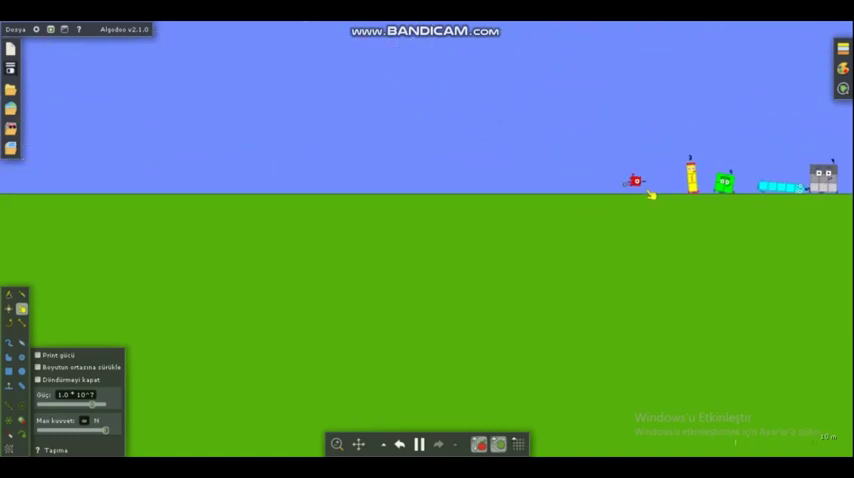
scroll(391, 246, up, 3)
scroll(480, 230, up, 3)
scroll(436, 296, up, 3)
Step: Rewind the scene, run the simulation, then shift Five and bring One down to the ground
key(ctrl+z)
scroll(273, 243, up, 5)
key(space)
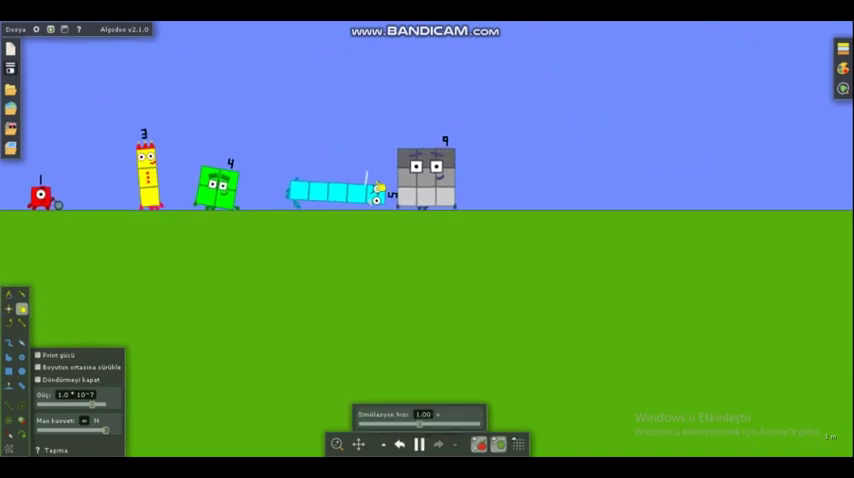
drag(359, 128, 358, 138)
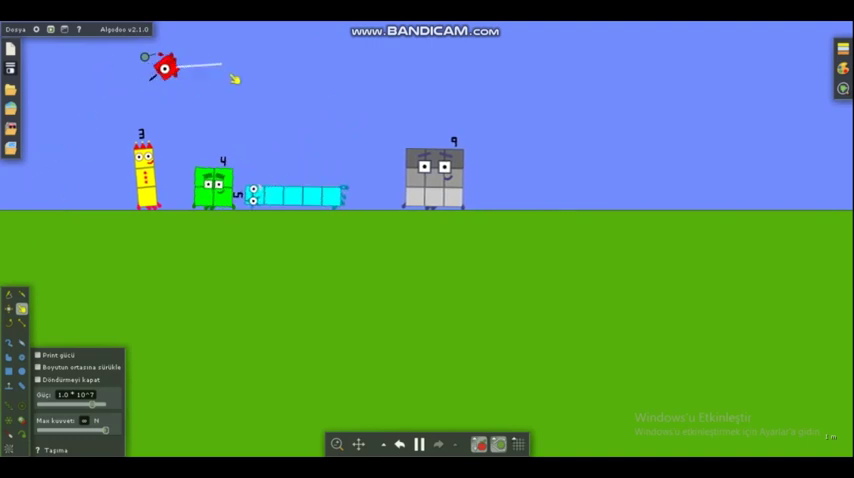
drag(548, 113, 405, 312)
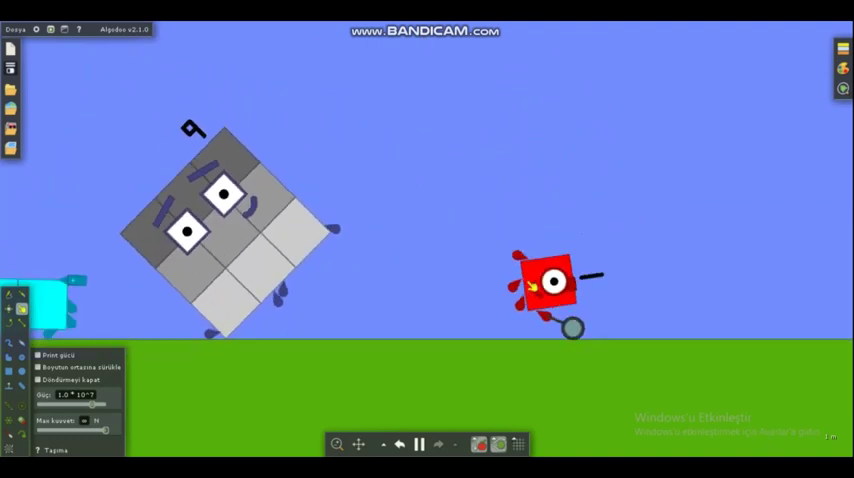
scroll(405, 312, up, 3)
Step: Fling Three and Five through the air, then pull Three back toward the ground
mouse_move(28, 280)
mouse_down()
mouse_move(120, 190)
mouse_move(246, 243)
mouse_up()
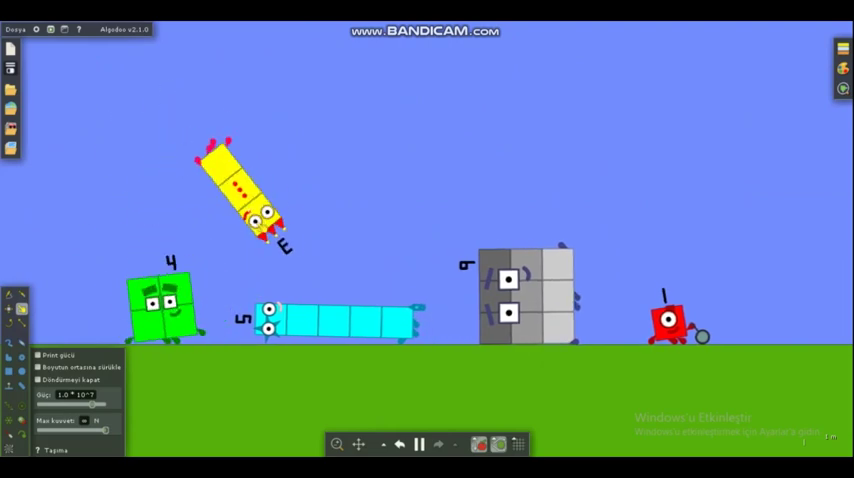
mouse_move(258, 195)
mouse_down()
mouse_move(300, 248)
mouse_move(312, 235)
mouse_up()
drag(280, 315, 260, 200)
scroll(427, 250, down, 3)
drag(150, 275, 160, 388)
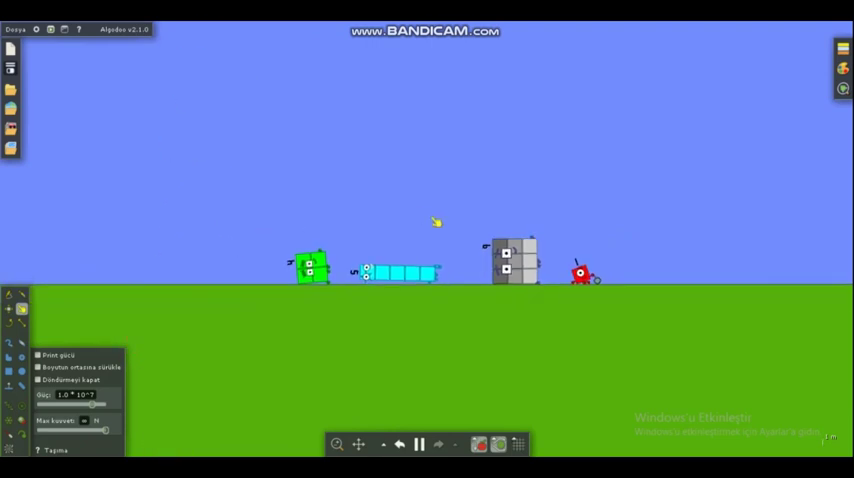
scroll(438, 225, up, 3)
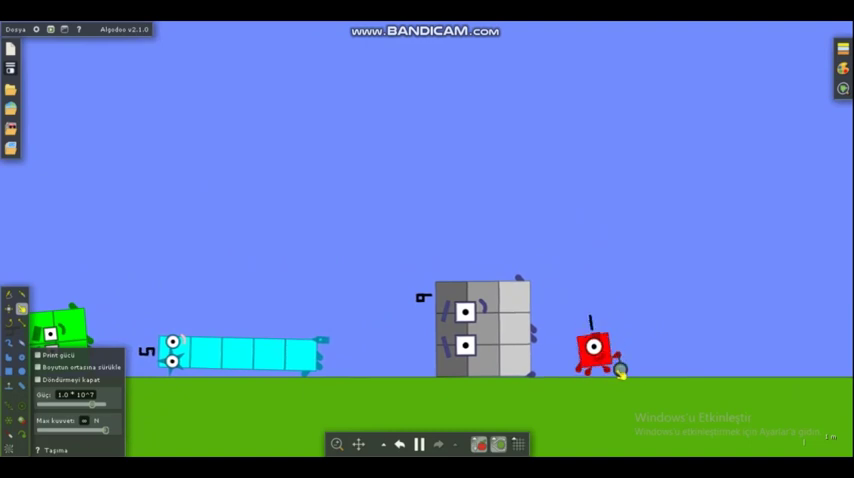
scroll(616, 380, up, 4)
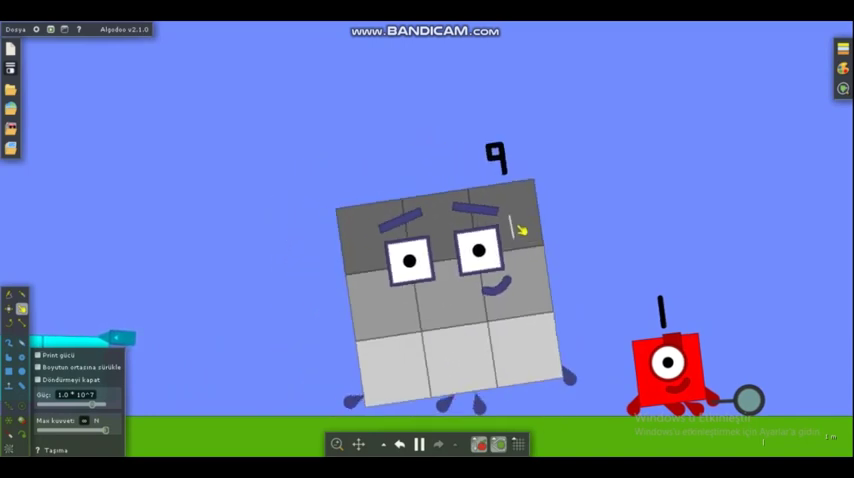
scroll(466, 329, down, 3)
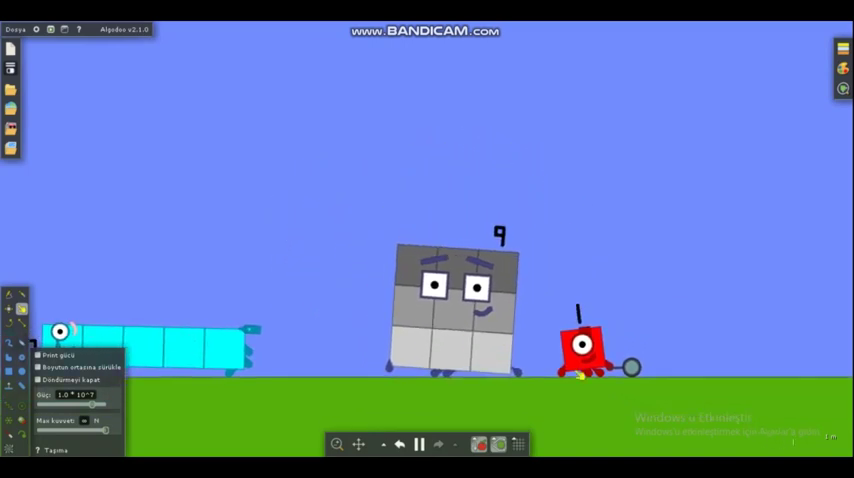
scroll(640, 330, up, 4)
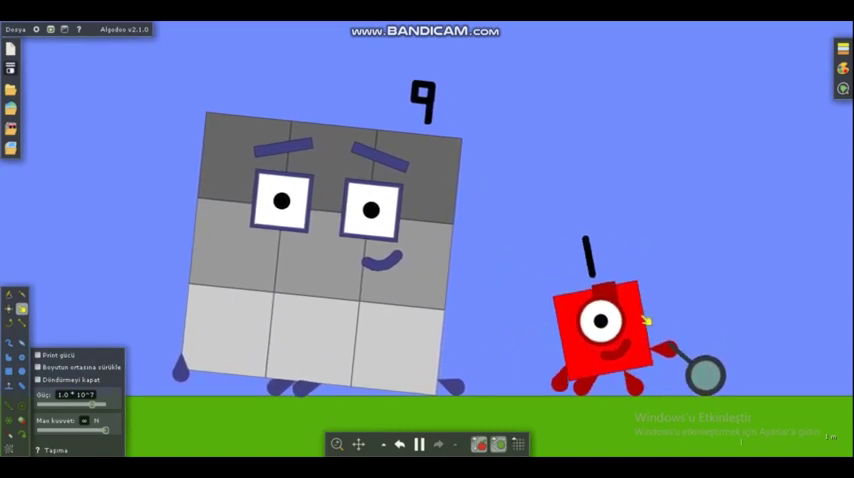
scroll(645, 320, down, 3)
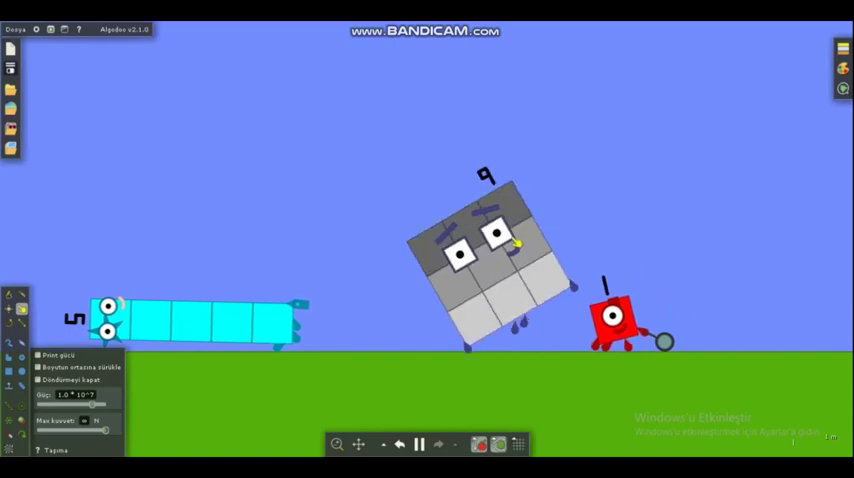
Step: Tilt, rotate and shuffle the grey Nine block beside One, then drag Nine away and lift One
drag(483, 250, 500, 232)
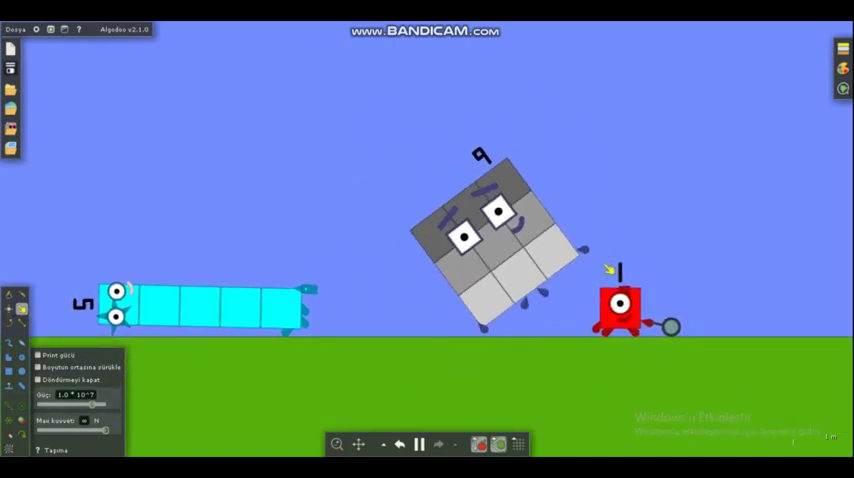
scroll(600, 285, up, 4)
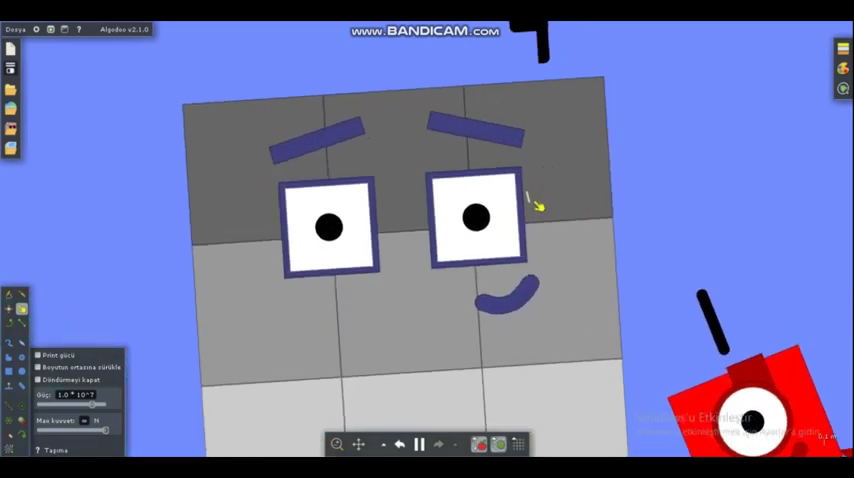
scroll(540, 200, down, 3)
mouse_move(483, 203)
mouse_down()
mouse_move(374, 236)
mouse_move(460, 203)
mouse_up()
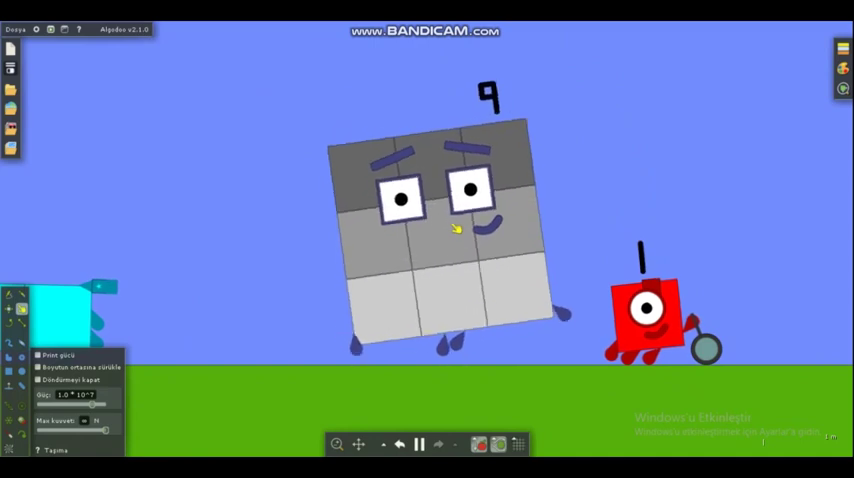
scroll(460, 203, down, 3)
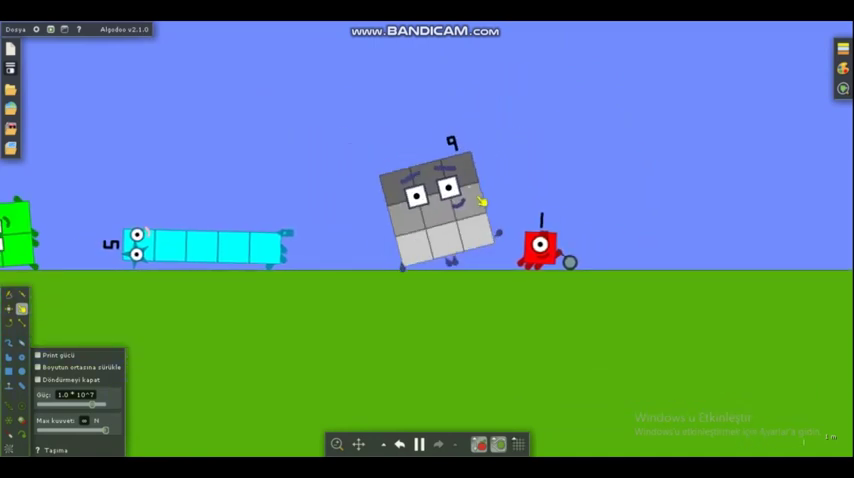
scroll(460, 232, up, 5)
scroll(472, 181, down, 2)
drag(472, 181, 465, 250)
scroll(465, 250, down, 2)
scroll(548, 280, up, 3)
scroll(548, 280, up, 4)
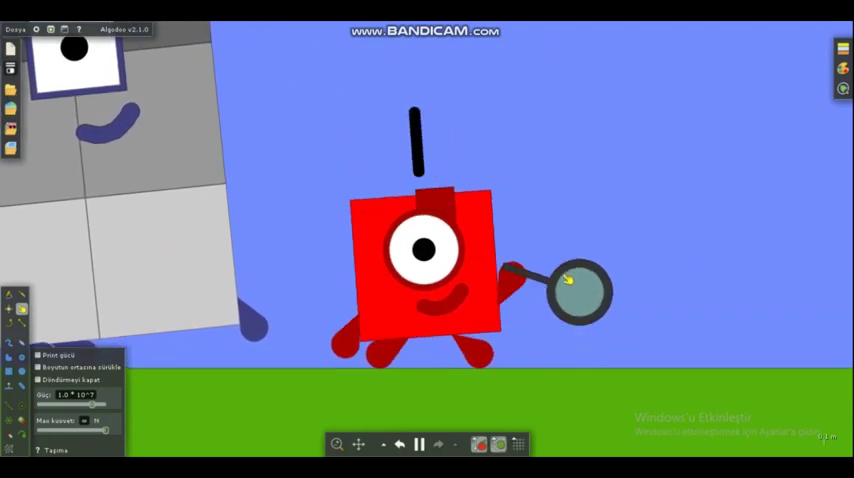
scroll(548, 272, down, 4)
mouse_move(310, 190)
mouse_down()
mouse_move(273, 180)
mouse_move(285, 158)
mouse_move(250, 180)
mouse_up()
scroll(432, 266, down, 4)
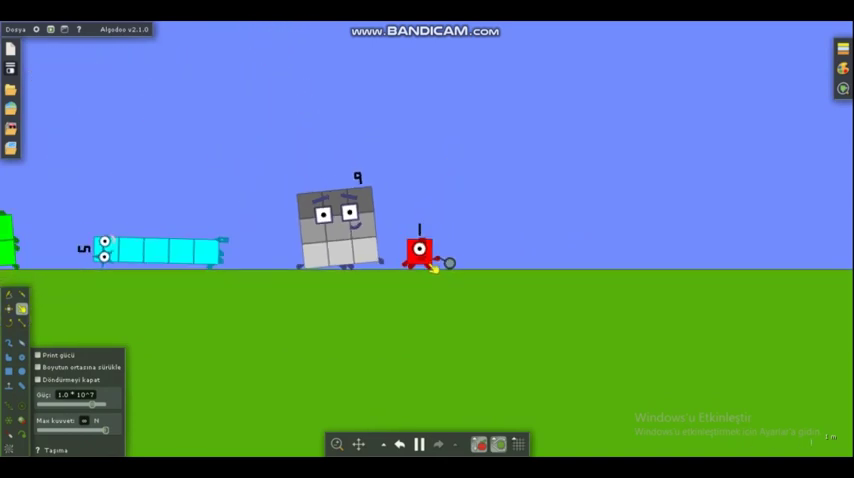
drag(412, 274, 386, 235)
scroll(416, 284, down, 3)
scroll(420, 270, up, 3)
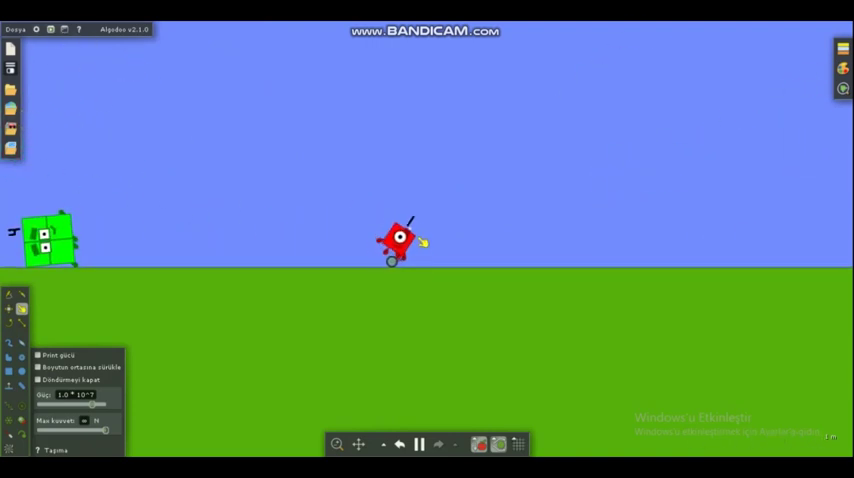
scroll(432, 252, up, 3)
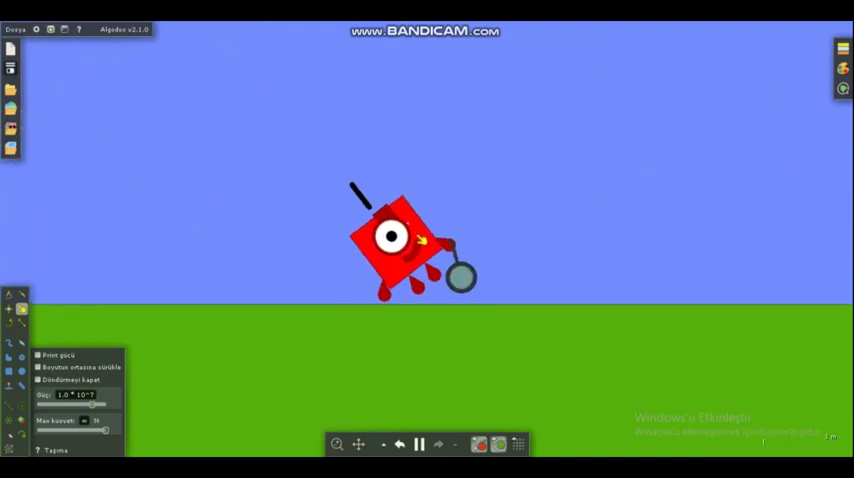
scroll(432, 262, down, 5)
scroll(420, 285, up, 4)
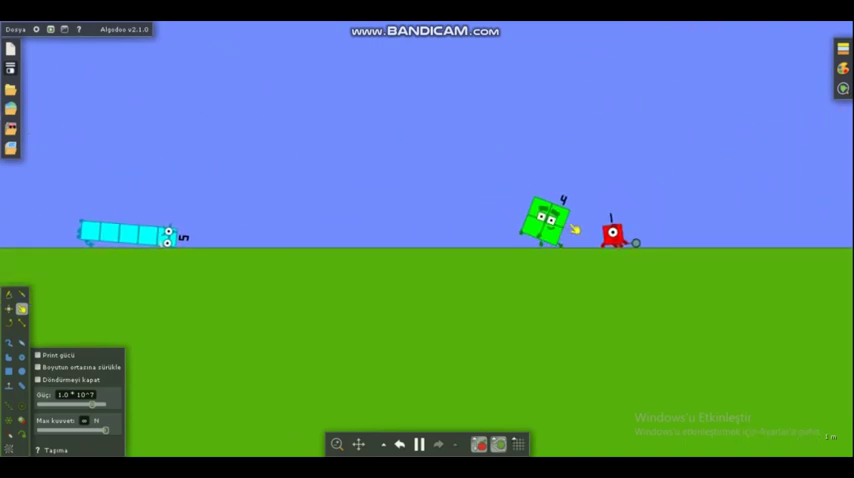
scroll(582, 227, up, 3)
scroll(590, 220, up, 3)
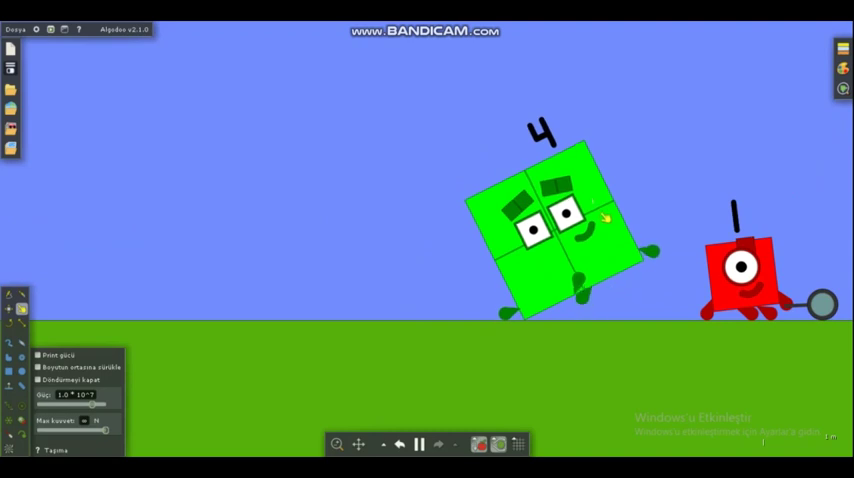
Step: Turn the green Four block upright and lean the red One block against it
drag(607, 220, 613, 240)
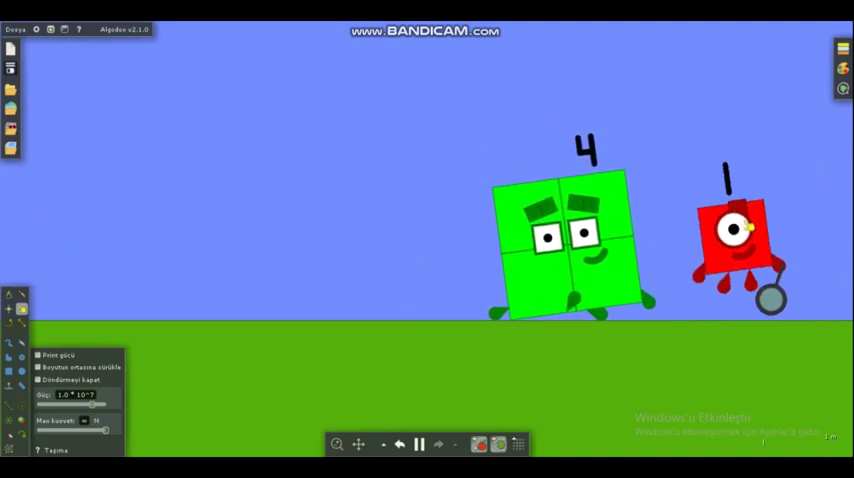
drag(755, 270, 740, 215)
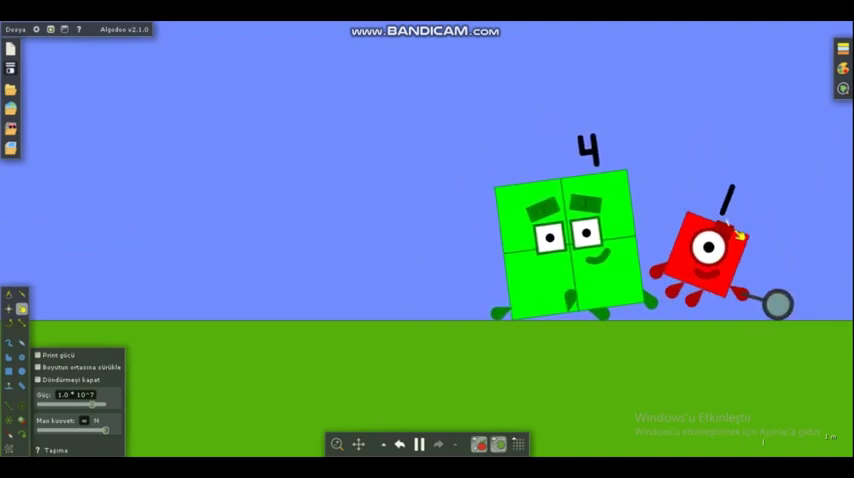
scroll(790, 280, up, 4)
scroll(797, 266, down, 4)
scroll(600, 240, up, 5)
scroll(580, 231, down, 5)
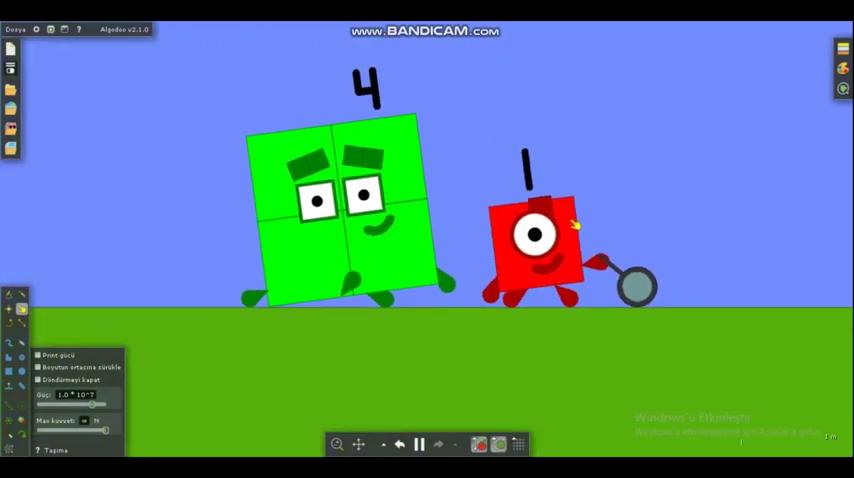
scroll(583, 230, up, 5)
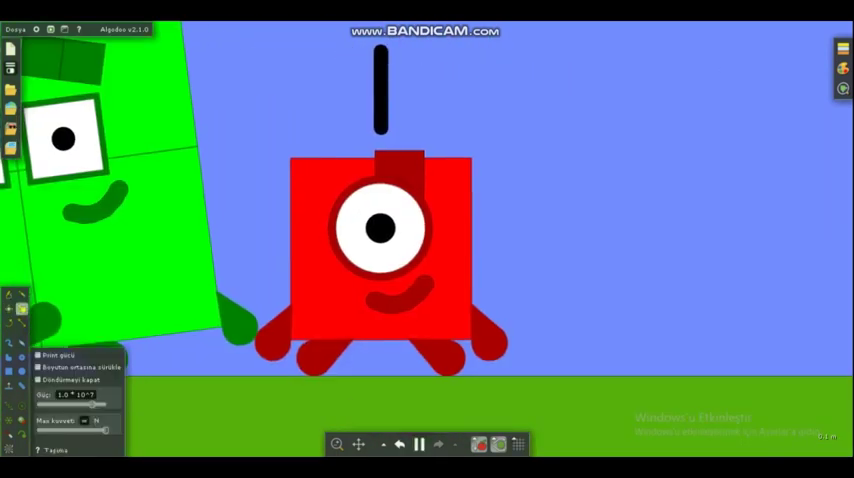
drag(407, 175, 466, 252)
scroll(466, 252, down, 3)
scroll(468, 253, down, 3)
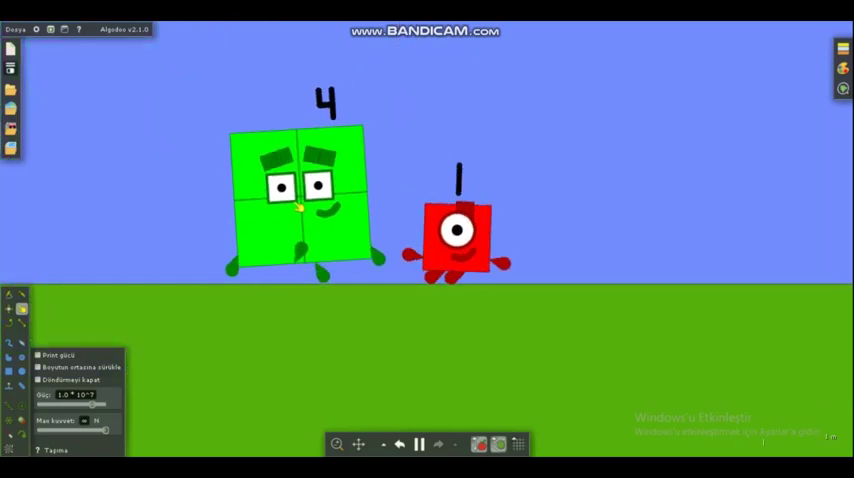
mouse_move(300, 200)
mouse_down()
mouse_move(338, 170)
mouse_move(242, 165)
mouse_move(310, 163)
mouse_move(272, 203)
mouse_move(310, 180)
mouse_up()
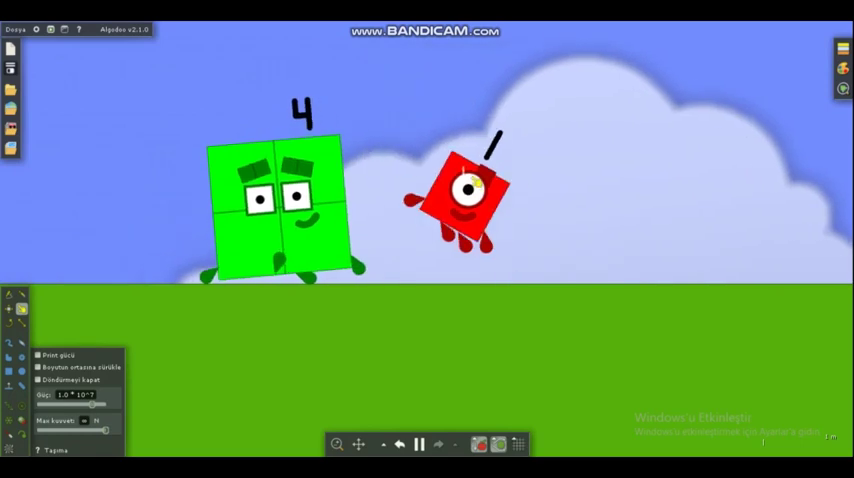
scroll(480, 203, down, 5)
scroll(480, 203, down, 3)
scroll(520, 196, down, 3)
scroll(545, 193, down, 2)
scroll(630, 145, up, 5)
scroll(600, 160, down, 3)
scroll(565, 193, up, 2)
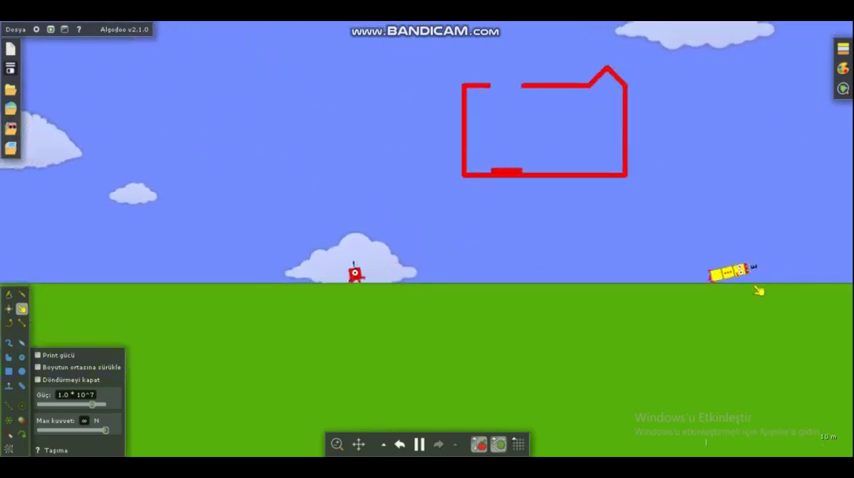
scroll(758, 291, down, 3)
scroll(683, 262, down, 5)
scroll(604, 282, down, 3)
scroll(368, 280, up, 5)
scroll(368, 280, up, 4)
scroll(463, 318, down, 3)
scroll(463, 318, down, 3)
scroll(463, 318, down, 3)
scroll(490, 280, down, 3)
scroll(590, 300, up, 4)
scroll(640, 355, up, 4)
scroll(645, 385, up, 4)
scroll(645, 320, up, 3)
scroll(670, 300, up, 5)
scroll(700, 250, up, 2)
scroll(736, 175, down, 4)
scroll(700, 250, down, 2)
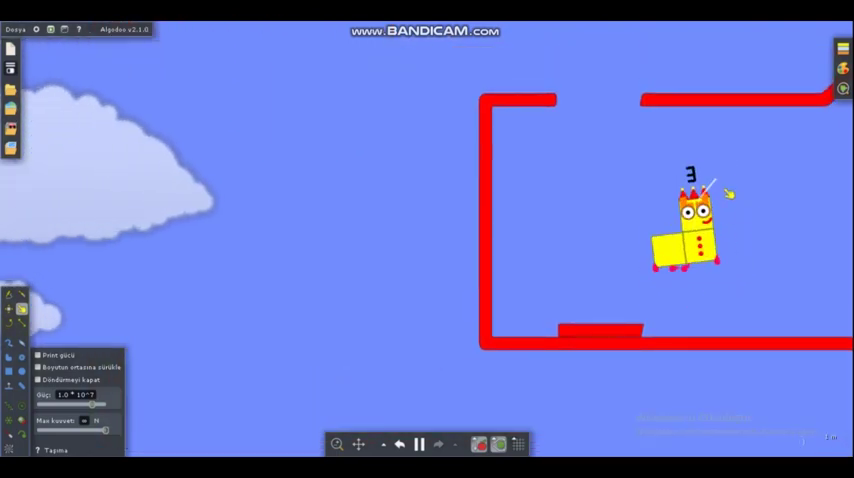